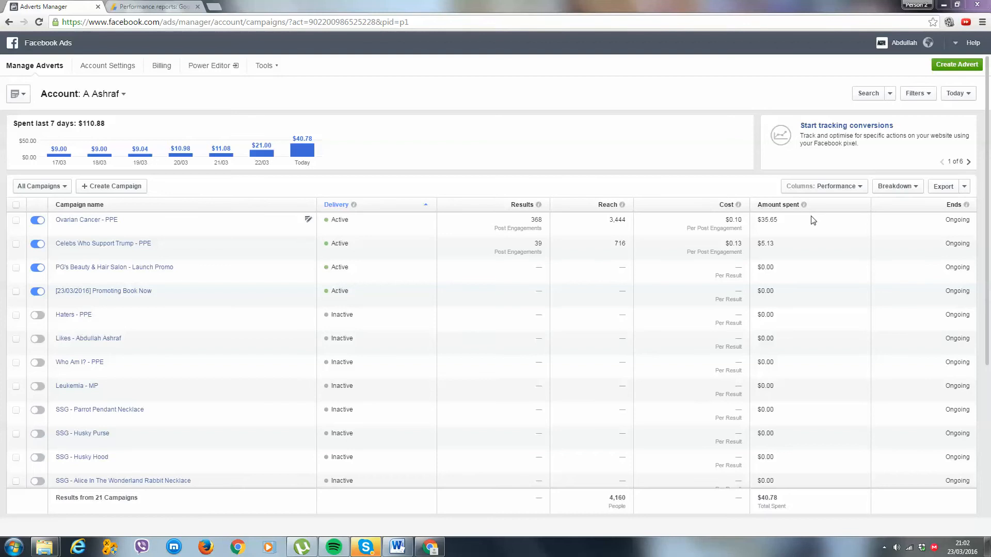
# Check the amount spent today on the Ovarian Cancer - PPE campaign and open its advert sets.
pyautogui.moveTo(815, 220); pyautogui.dragTo(757, 220)
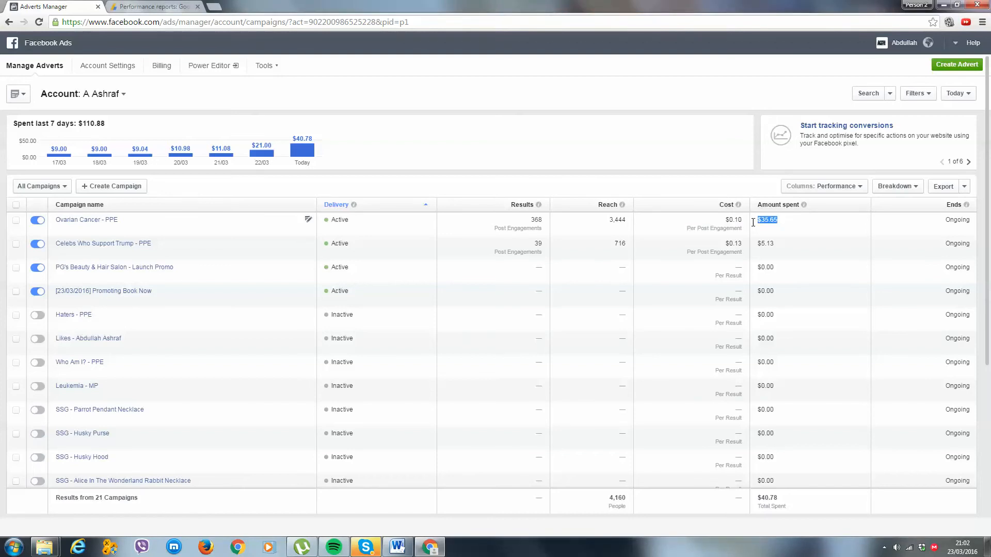
pyautogui.click(788, 222)
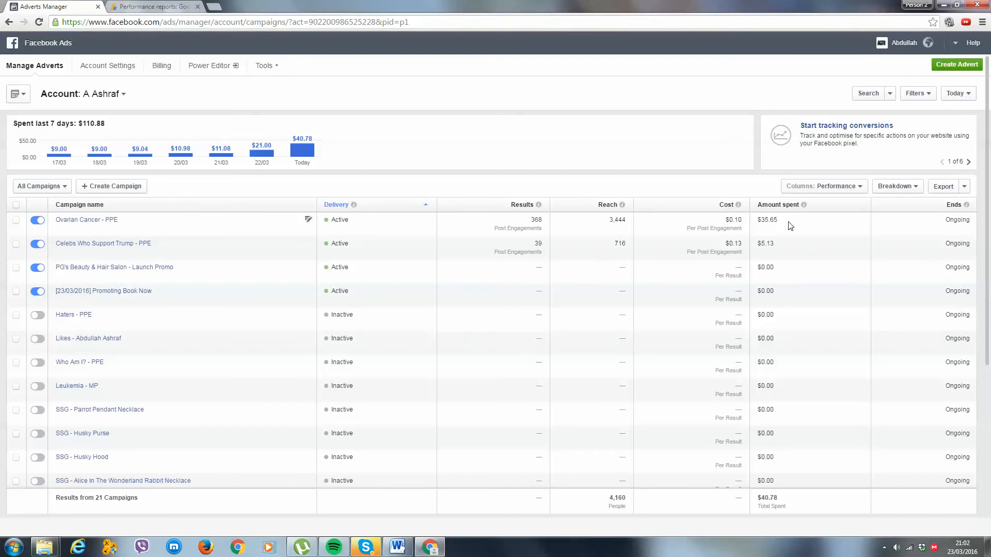
pyautogui.click(102, 223)
# Switch to the Google AdSense performance report and change its currency to USD - US Dollar.
pyautogui.hotkey('ctrl', 'Tab')
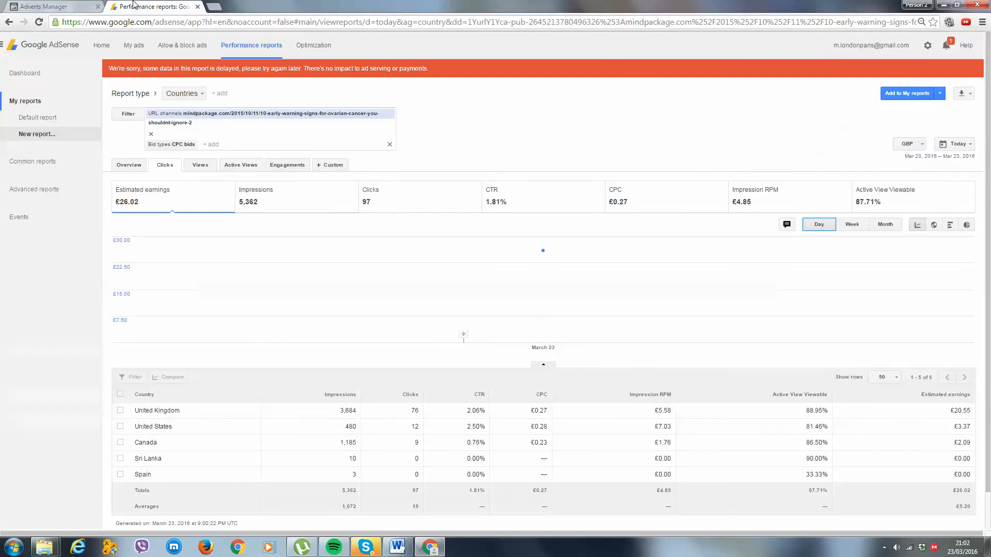
pyautogui.scroll(-2, 124, 207)
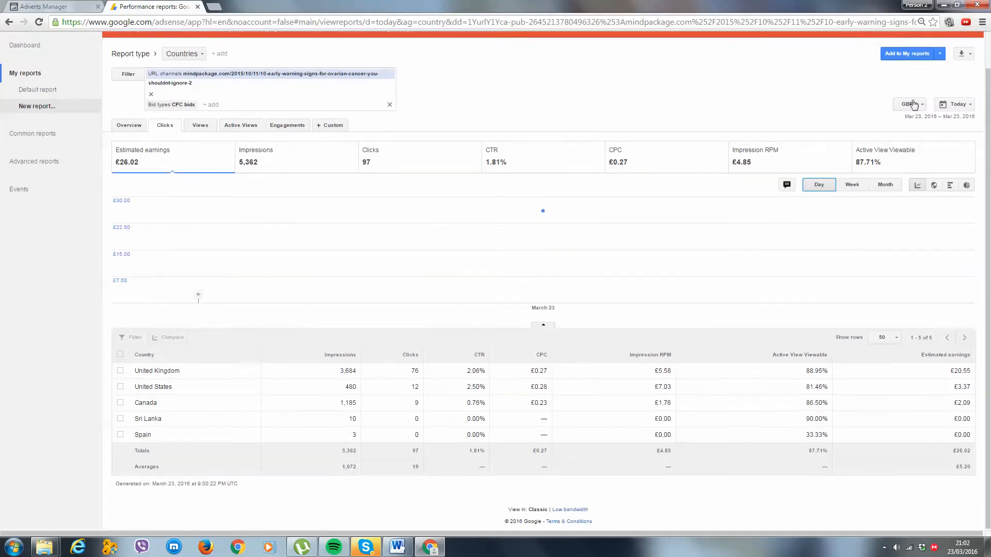
pyautogui.scroll(2, 915, 110)
pyautogui.click(924, 152)
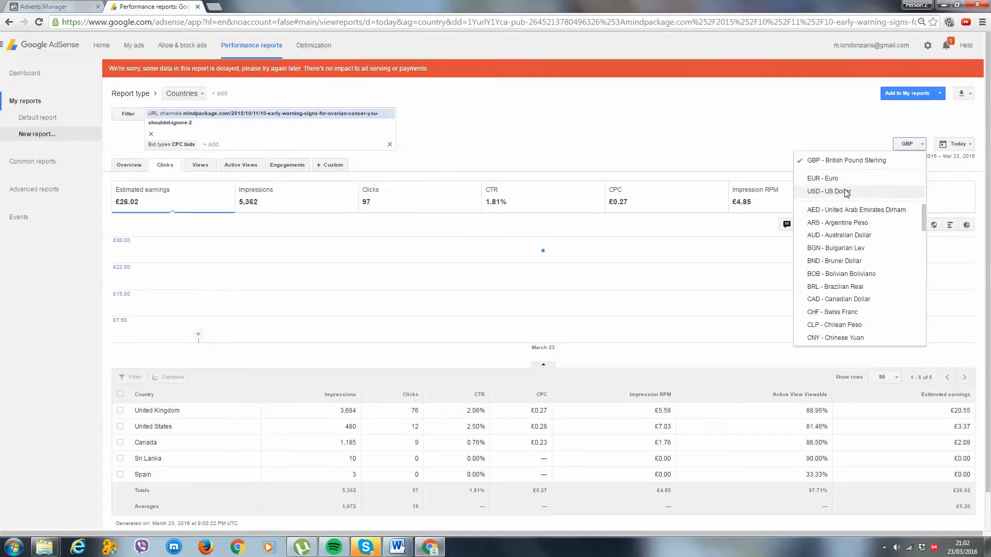
pyautogui.click(813, 192)
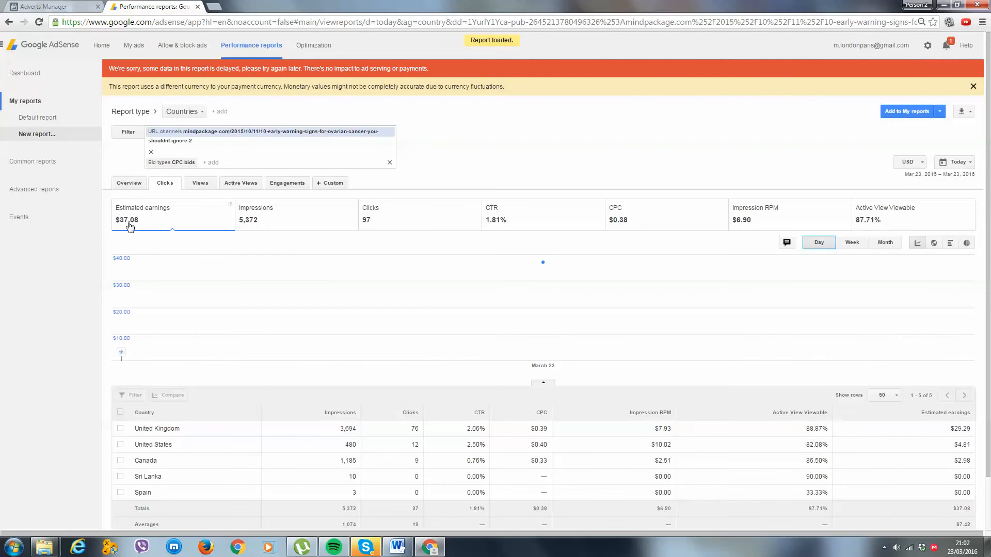
pyautogui.scroll(-1, 155, 247)
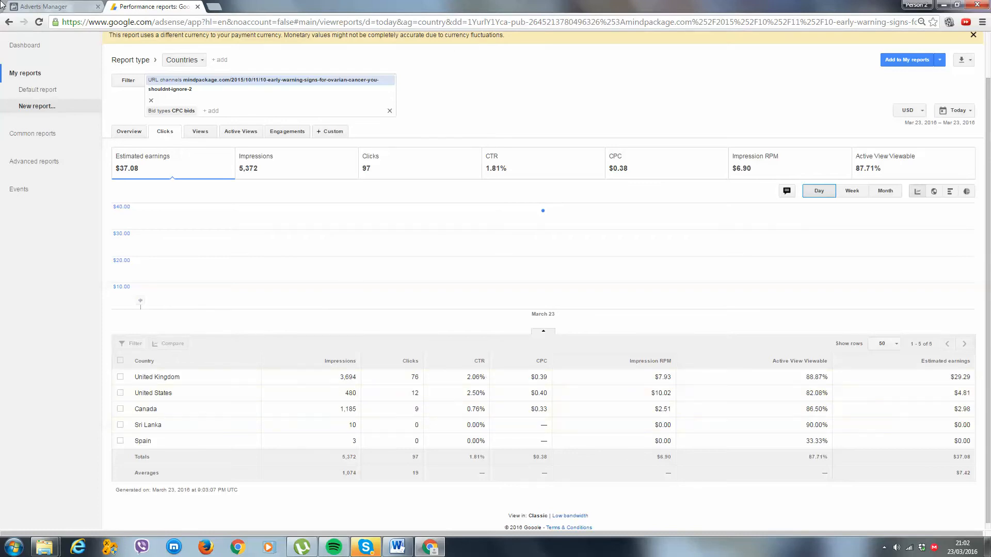
# Compare the advert sets' spend in Facebook Ads with Canada's estimated earnings and CTR in the AdSense report.
pyautogui.click(39, 6)
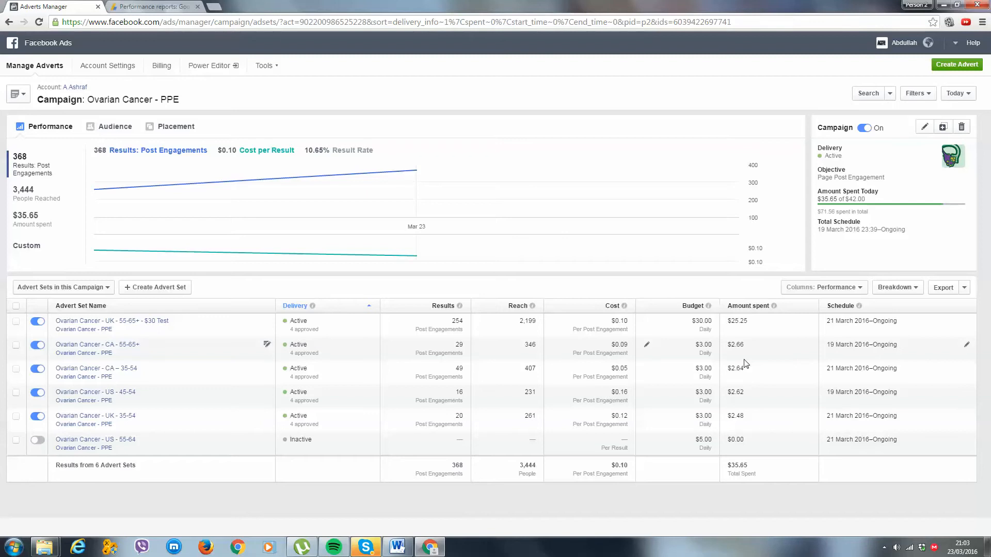
pyautogui.click(157, 5)
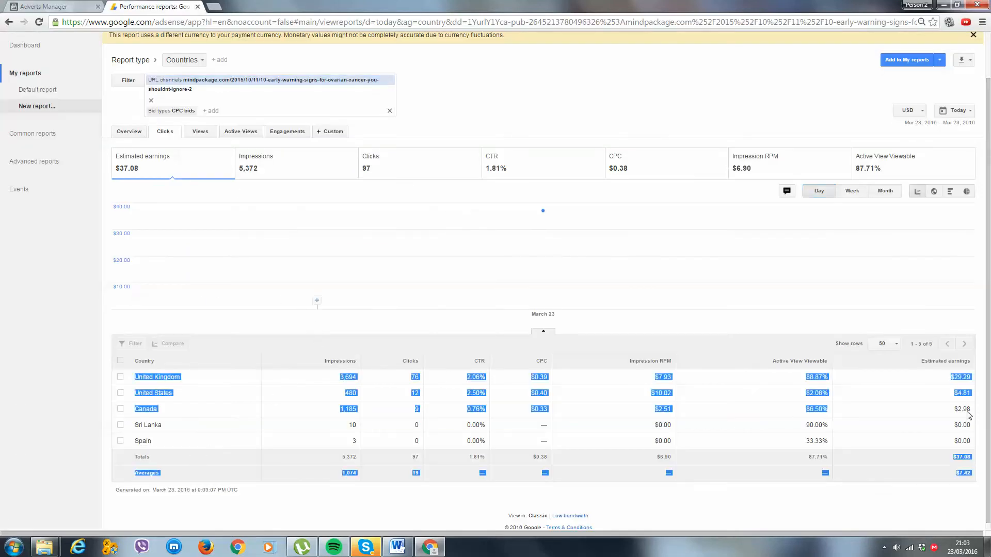
pyautogui.moveTo(953, 411); pyautogui.dragTo(975, 411)
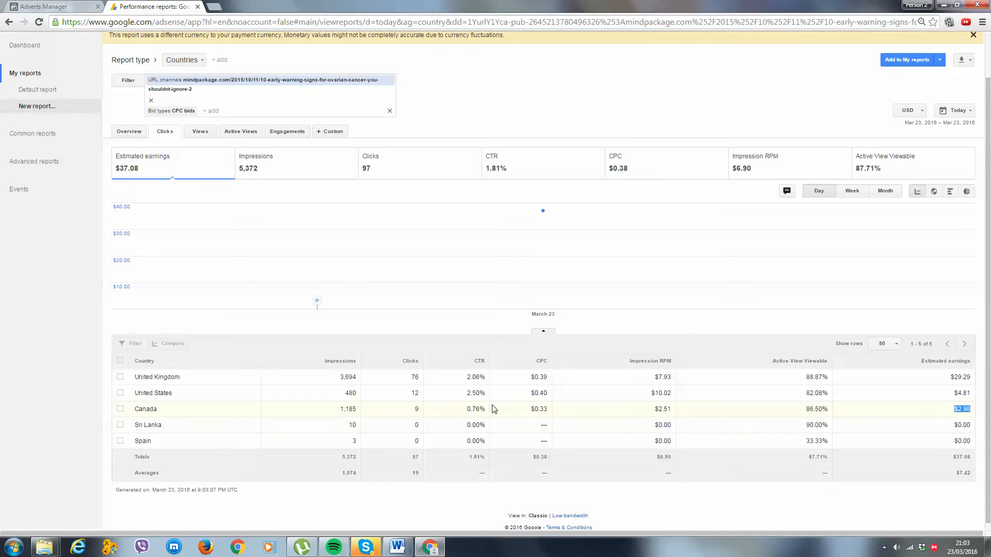
pyautogui.moveTo(494, 409); pyautogui.dragTo(467, 410)
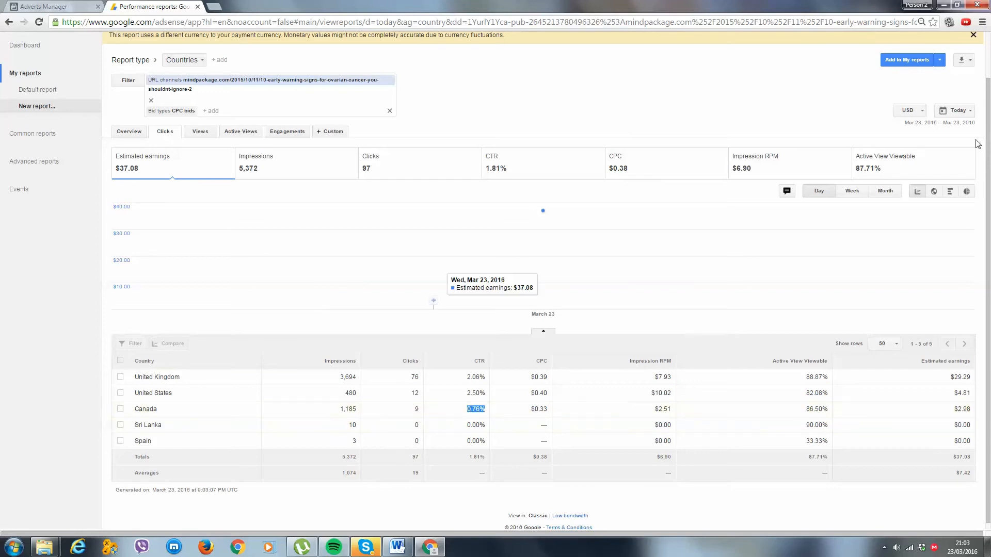
# View yesterday's AdSense country figures, return the report to today and check Canada's CPC.
pyautogui.click(958, 111)
pyautogui.click(826, 145)
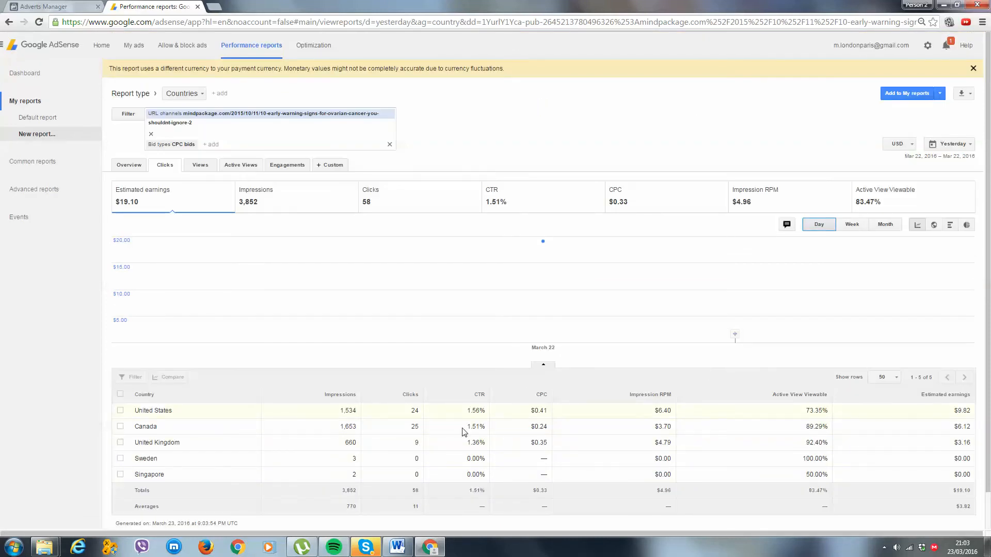
pyautogui.click(956, 144)
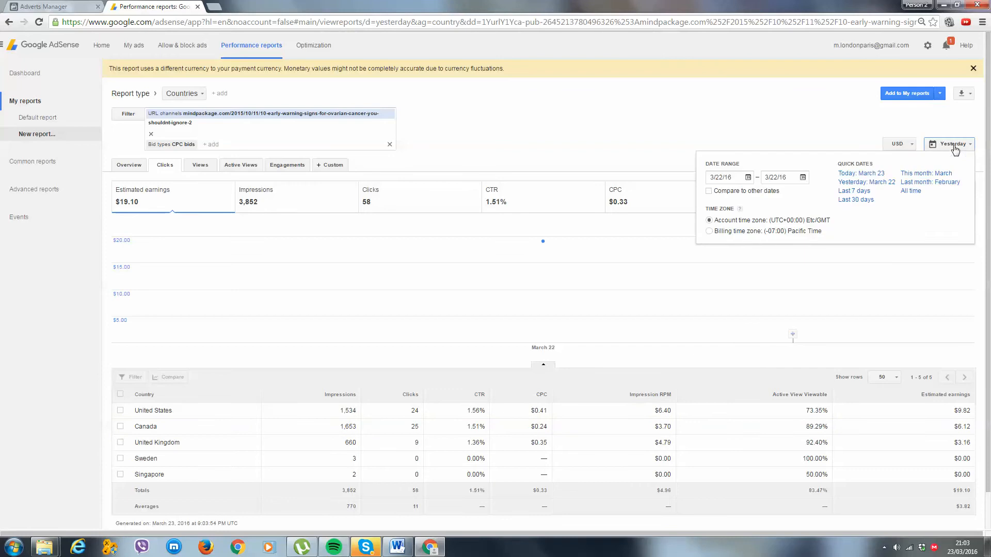
pyautogui.click(869, 176)
pyautogui.scroll(-1, 503, 408)
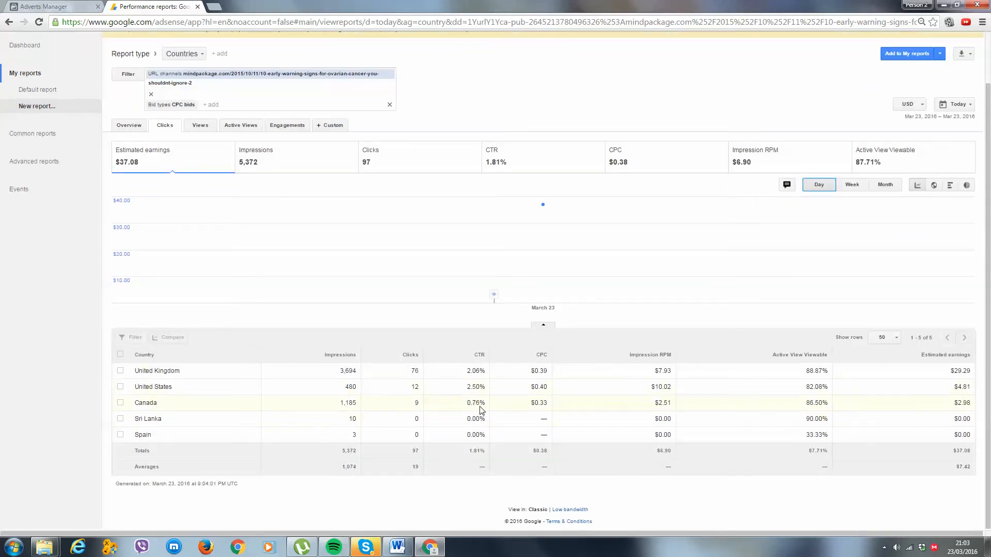
pyautogui.moveTo(557, 407); pyautogui.dragTo(540, 402)
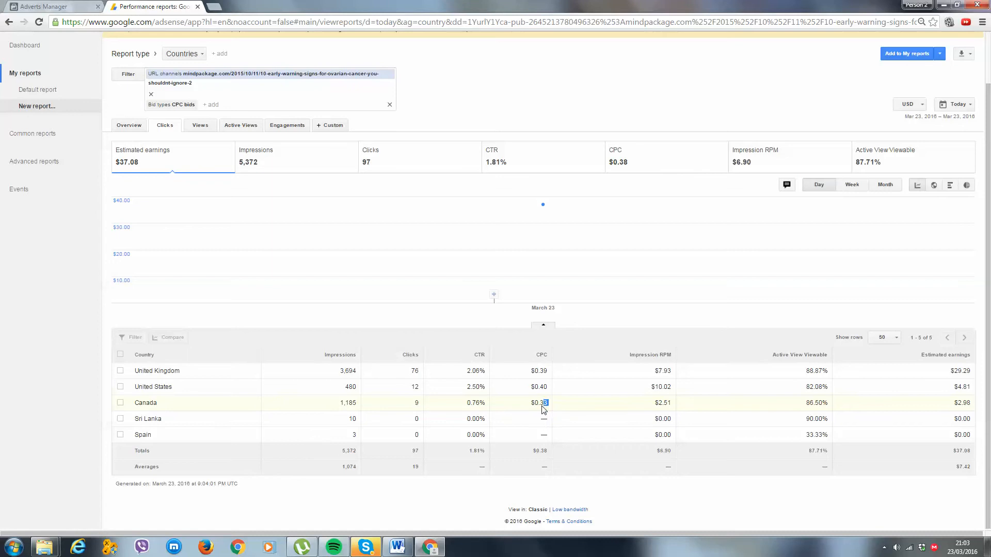
pyautogui.click(592, 396)
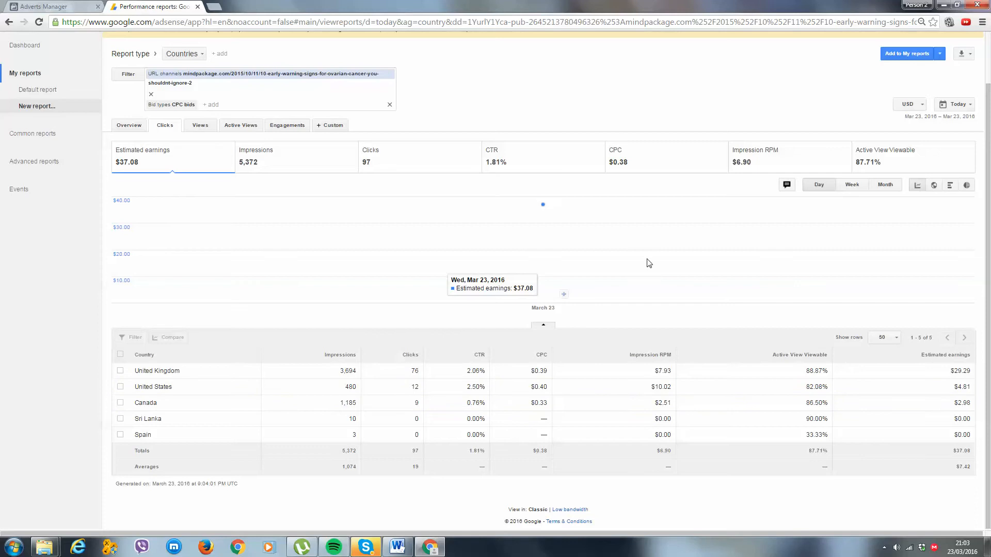
# Switch to Facebook Ads, check the Canadian advert sets' costs and turn off Ovarian Cancer - CA - 55-65+.
pyautogui.click(59, 5)
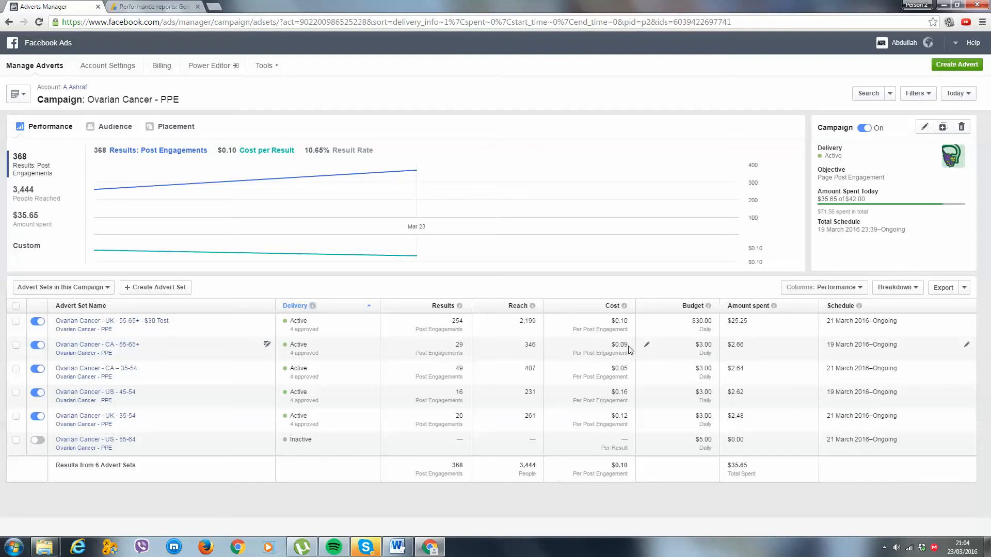
pyautogui.moveTo(629, 345); pyautogui.dragTo(625, 368)
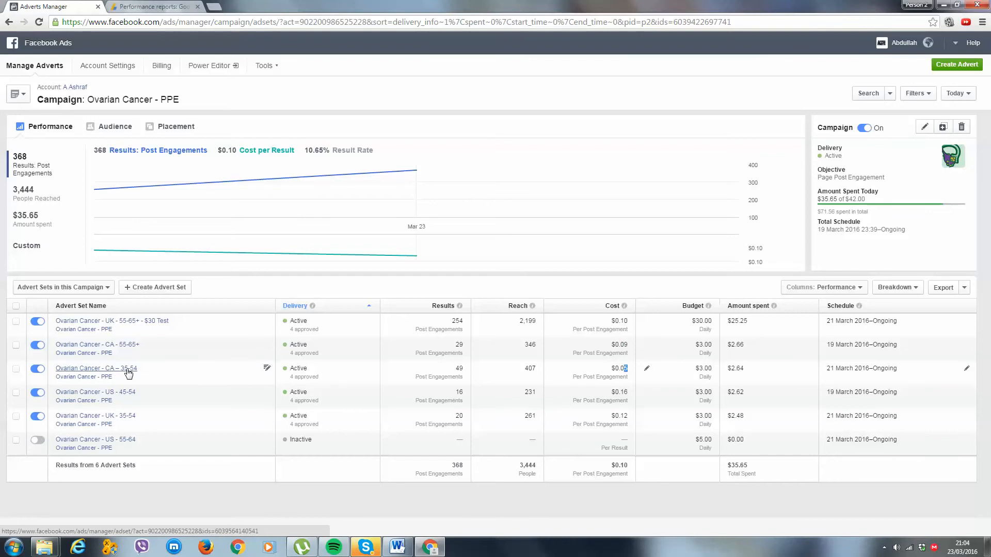
pyautogui.click(37, 345)
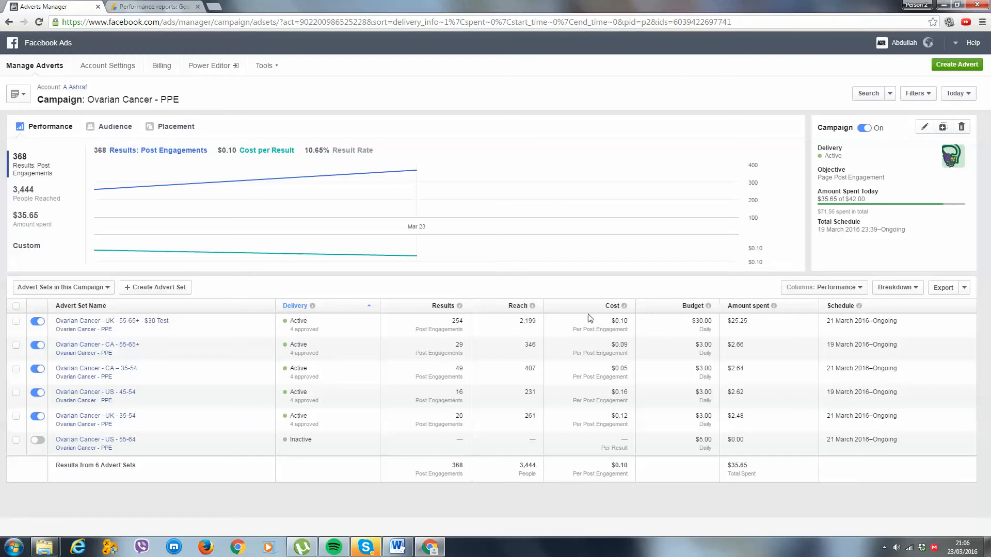
# Examine the daily budget and cost per post engagement of the UK - 55-65+ - $30 Test advert set.
pyautogui.moveTo(715, 326); pyautogui.dragTo(685, 323)
pyautogui.click(707, 322)
pyautogui.moveTo(631, 324); pyautogui.dragTo(587, 327)
pyautogui.click(655, 325)
pyautogui.click(588, 326)
# Display the Performance and Clicks columns for the advert sets and bring the link click figures into view.
pyautogui.click(836, 288)
pyautogui.click(828, 374)
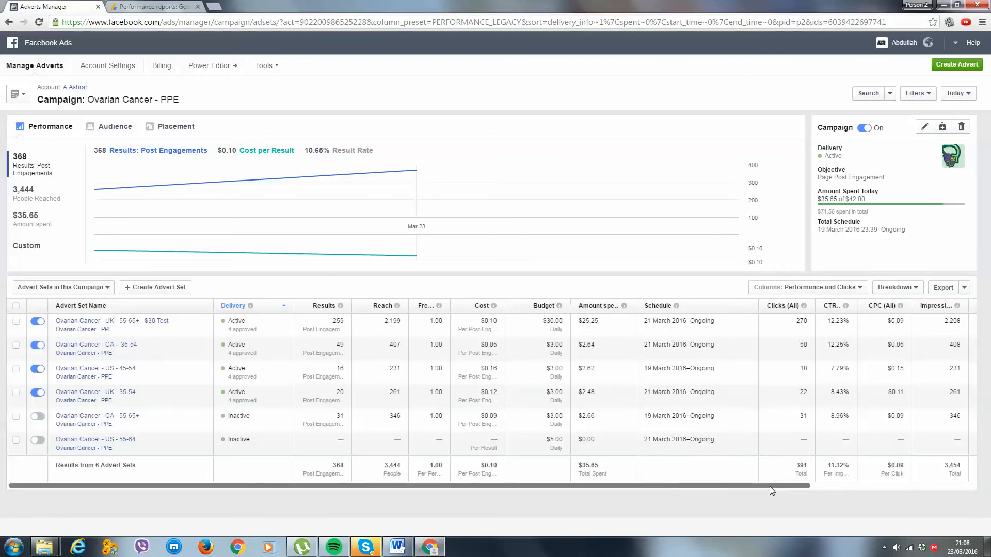
pyautogui.moveTo(770, 487); pyautogui.dragTo(924, 477)
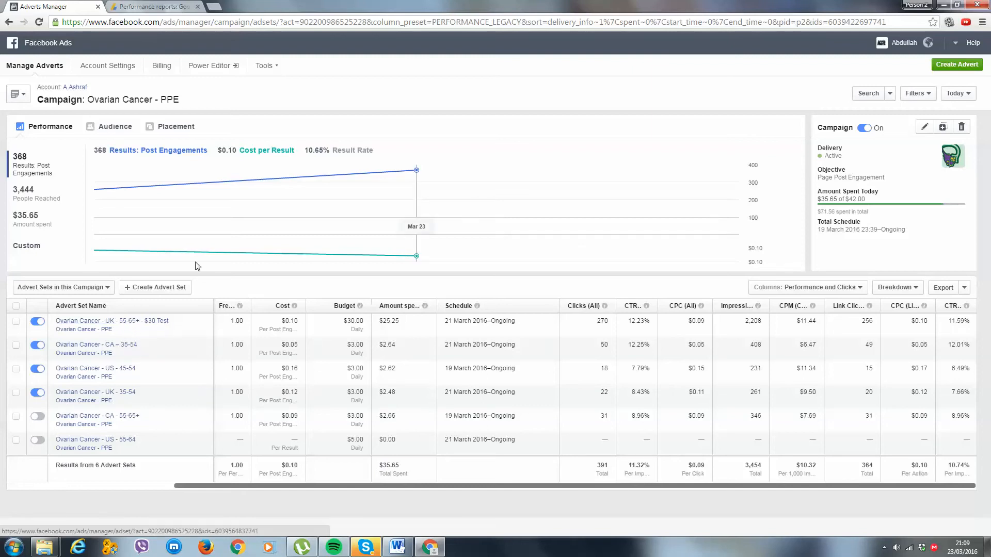
# Turn off the Ovarian Cancer - UK - 35-54 advert set and refresh the list order.
pyautogui.click(37, 394)
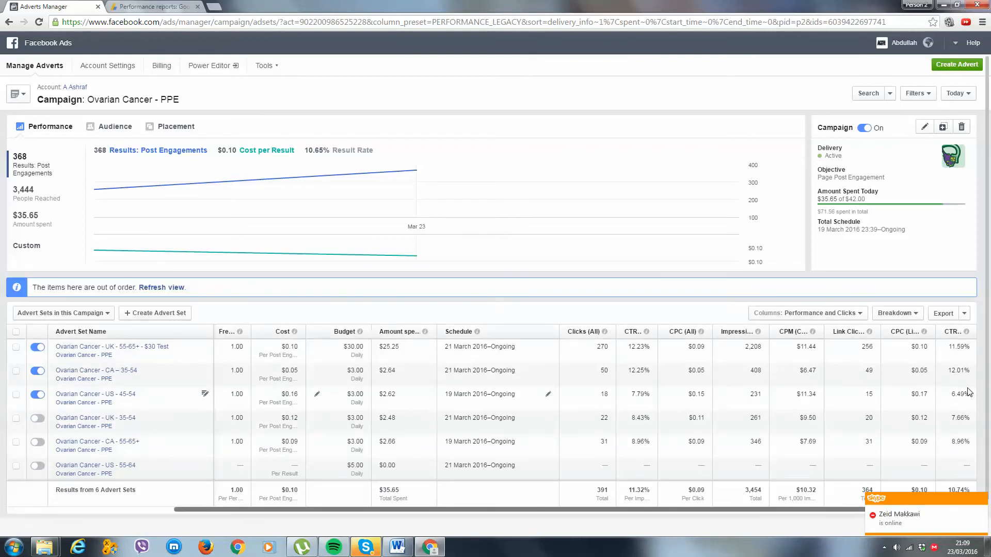
pyautogui.click(161, 288)
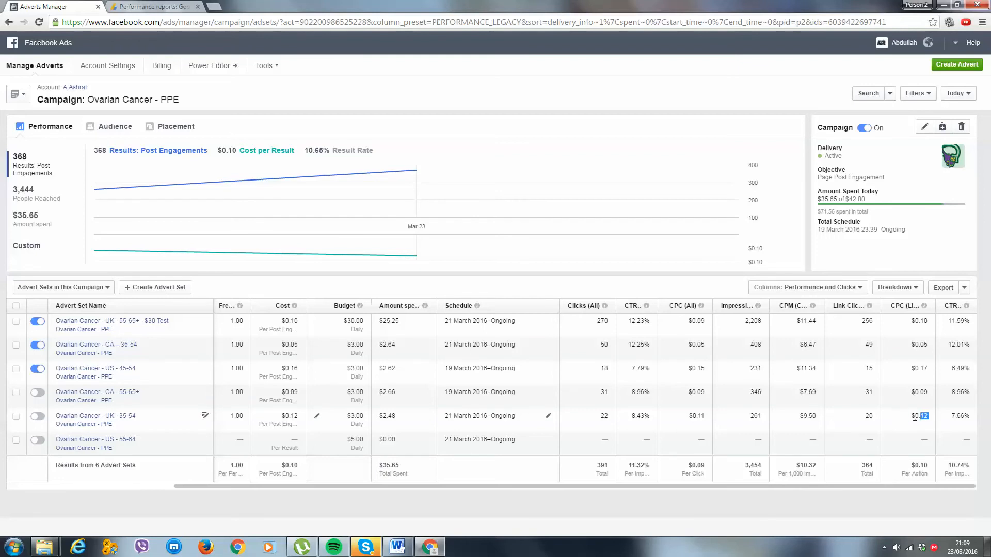
# Compare the link CTR of the UK - 35-54 advert set with that of UK - 55-65+ - $30 Test.
pyautogui.moveTo(979, 414); pyautogui.dragTo(974, 414)
pyautogui.click(972, 423)
pyautogui.moveTo(954, 322); pyautogui.dragTo(979, 322)
pyautogui.click(973, 324)
# Switch to the AdSense report and check today's estimated earnings for the United States.
pyautogui.hotkey('ctrl', 'Tab')
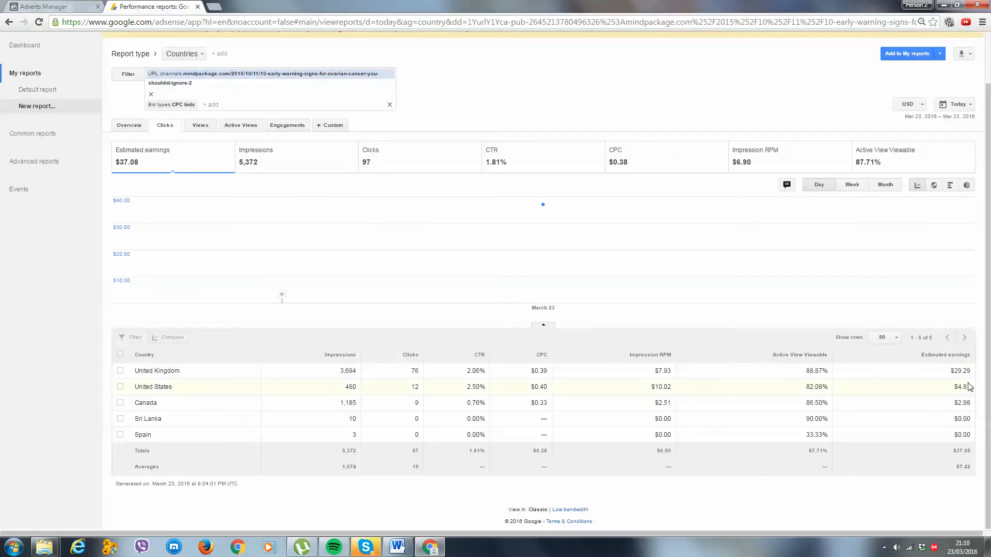
pyautogui.moveTo(972, 388); pyautogui.dragTo(955, 389)
# Search the web for "roi calculator" in a new browser tab and open the EasyCalculation ROI calculator.
pyautogui.click(14, 546)
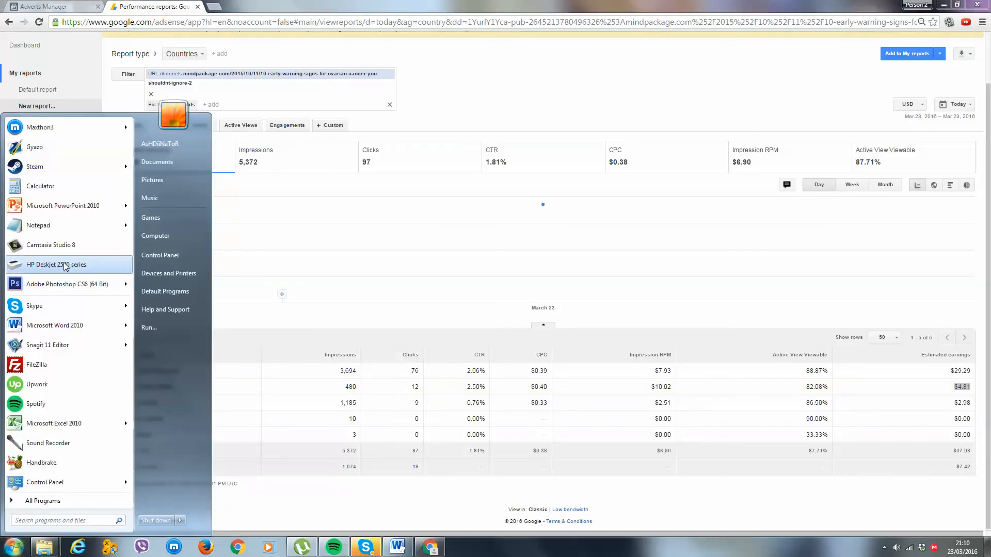
pyautogui.click(213, 7)
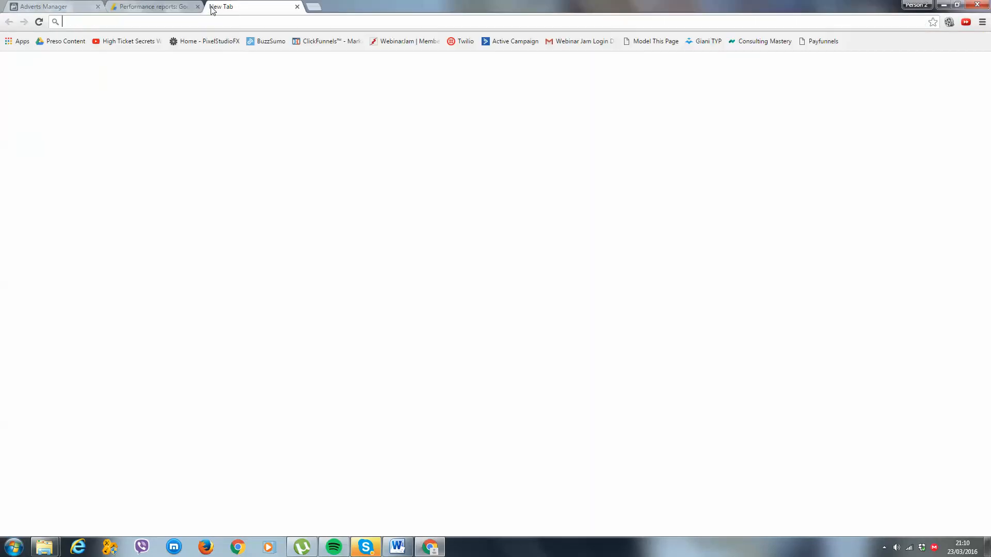
pyautogui.write('roi calculator')
pyautogui.press('Return')
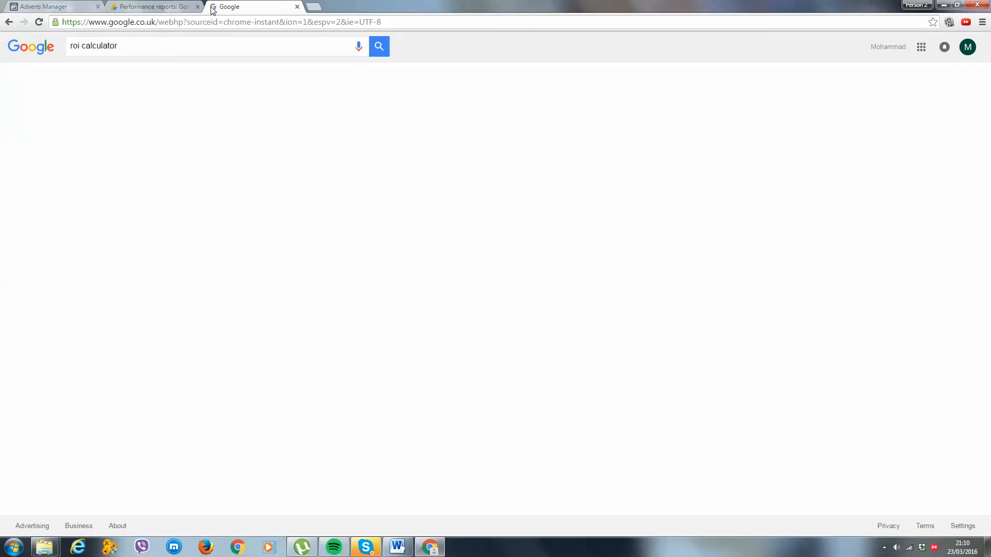
pyautogui.click(123, 126)
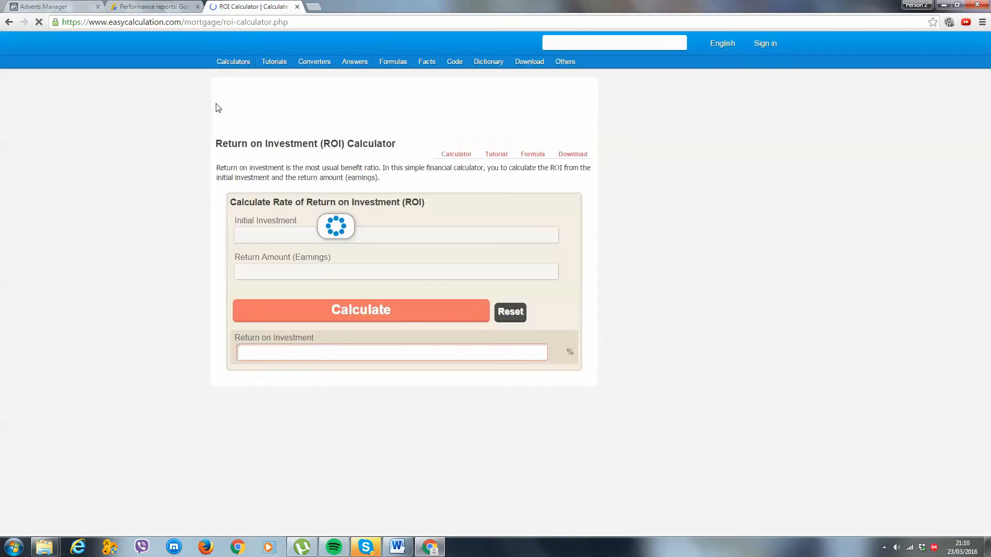
# Calculate the return on investment for an initial investment of 2.62 and a return amount of 4.81.
pyautogui.click(311, 235)
pyautogui.write('2.6')
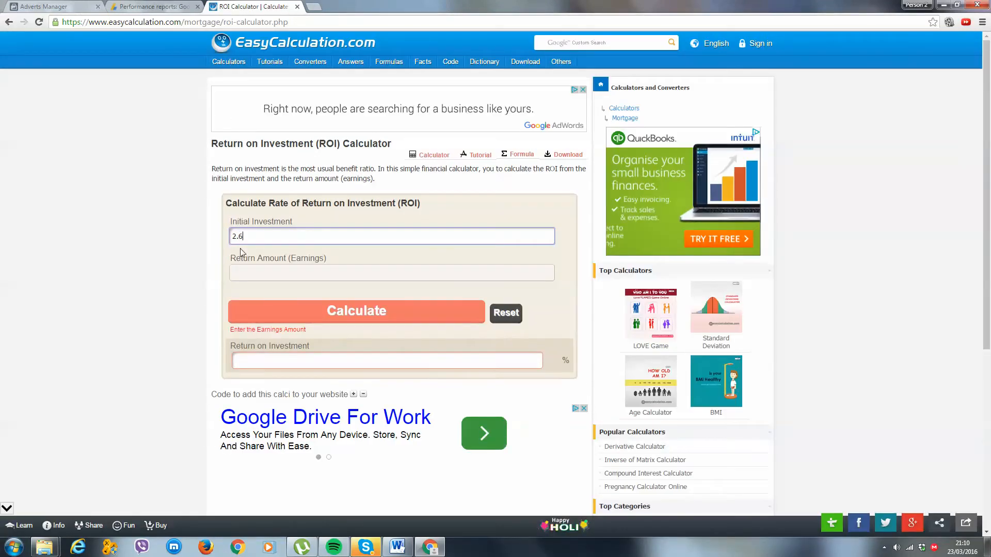
pyautogui.click(44, 6)
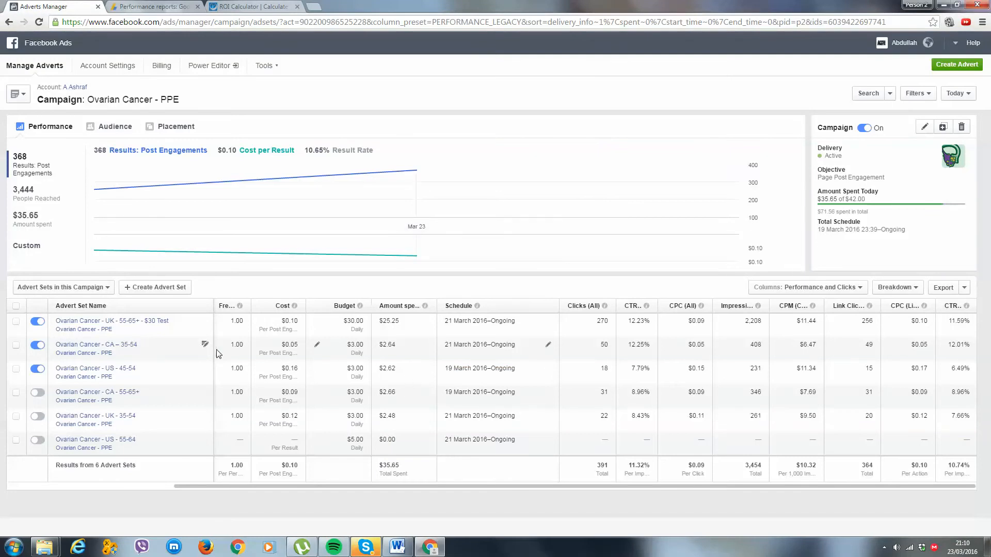
pyautogui.click(194, 5)
pyautogui.click(252, 6)
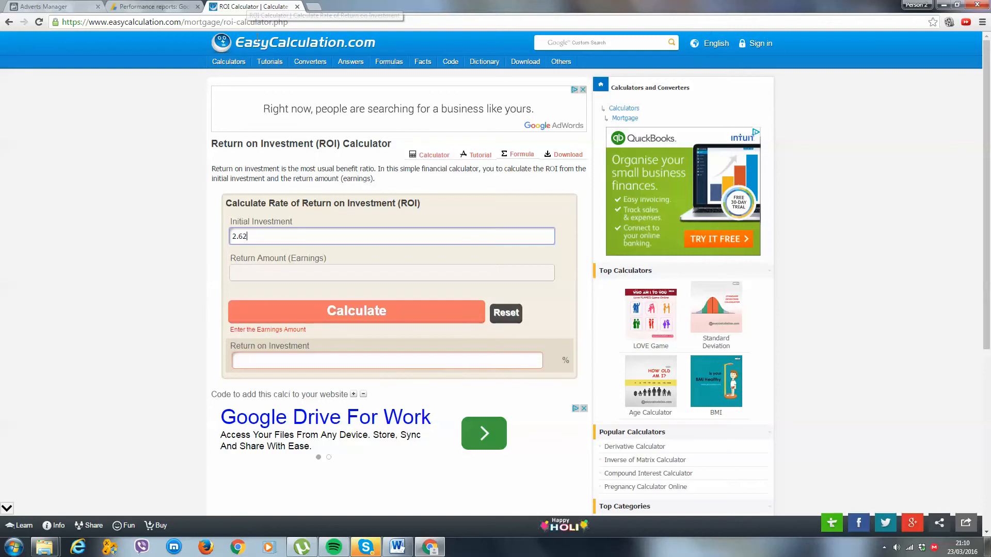
pyautogui.click(292, 267)
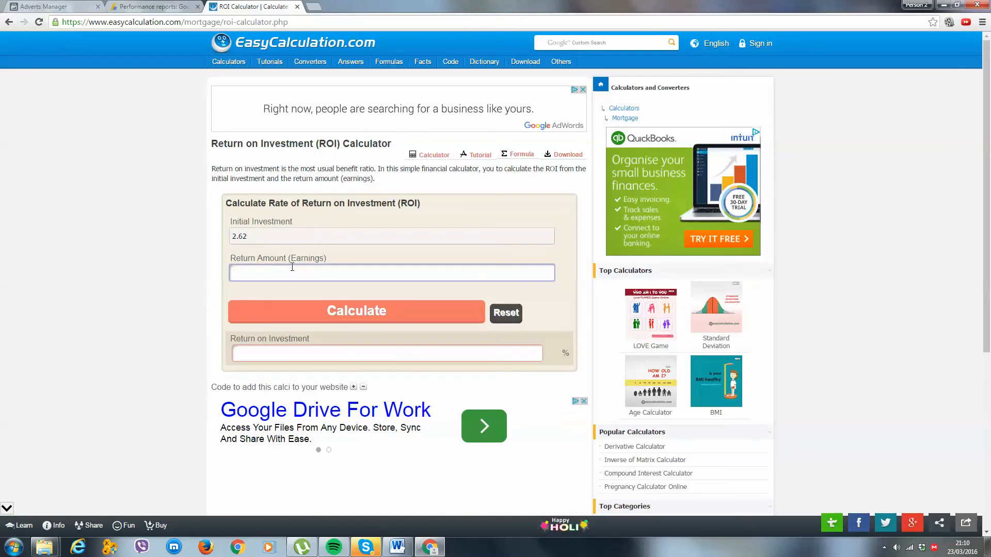
pyautogui.write('4.81')
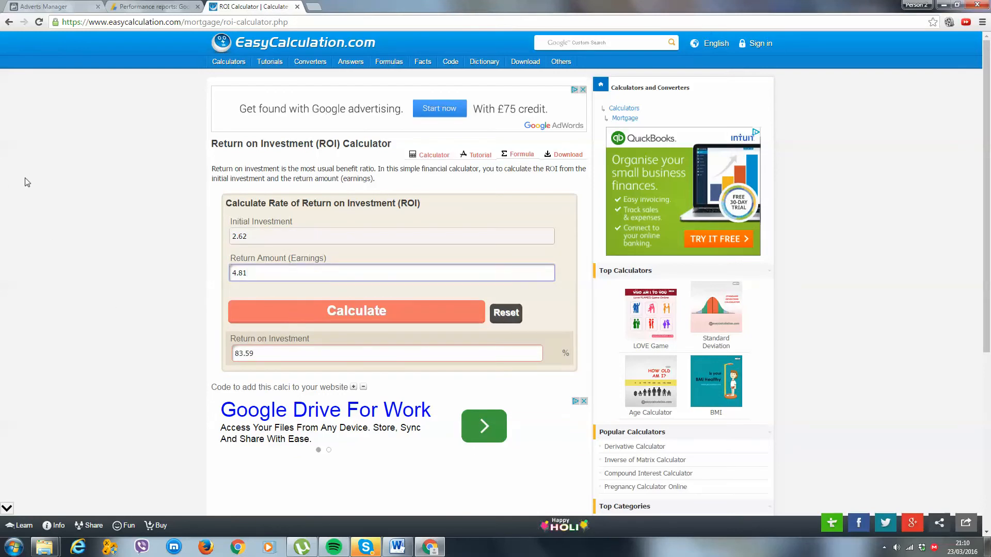
# Switch back to Facebook Ads, try to edit the US - 45-54 advert set and check its cost per post engagement.
pyautogui.click(149, 6)
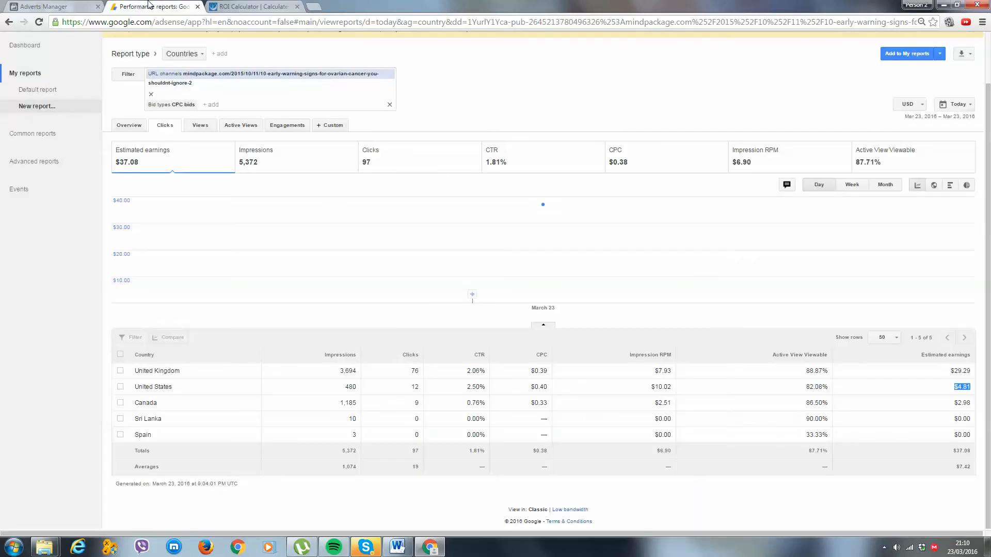
pyautogui.click(72, 6)
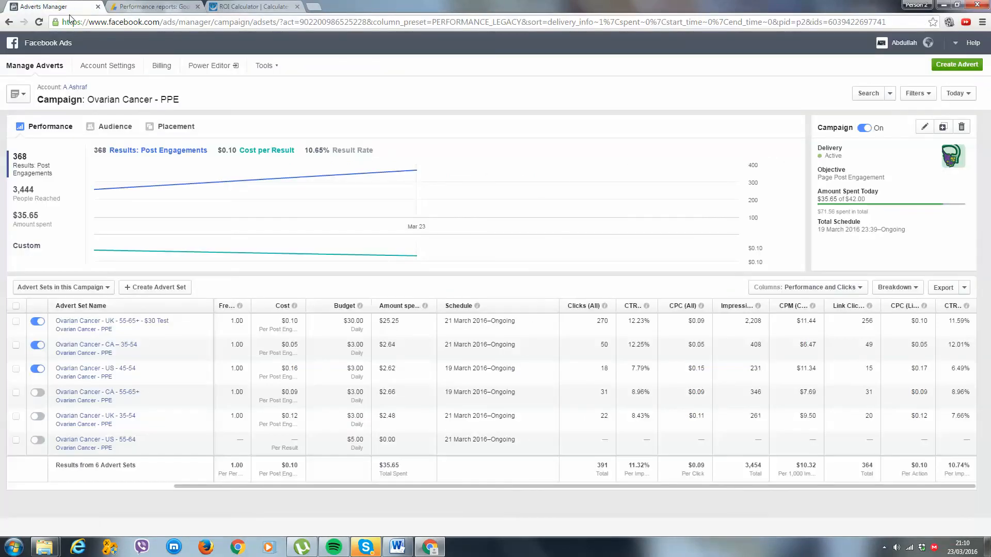
pyautogui.click(205, 368)
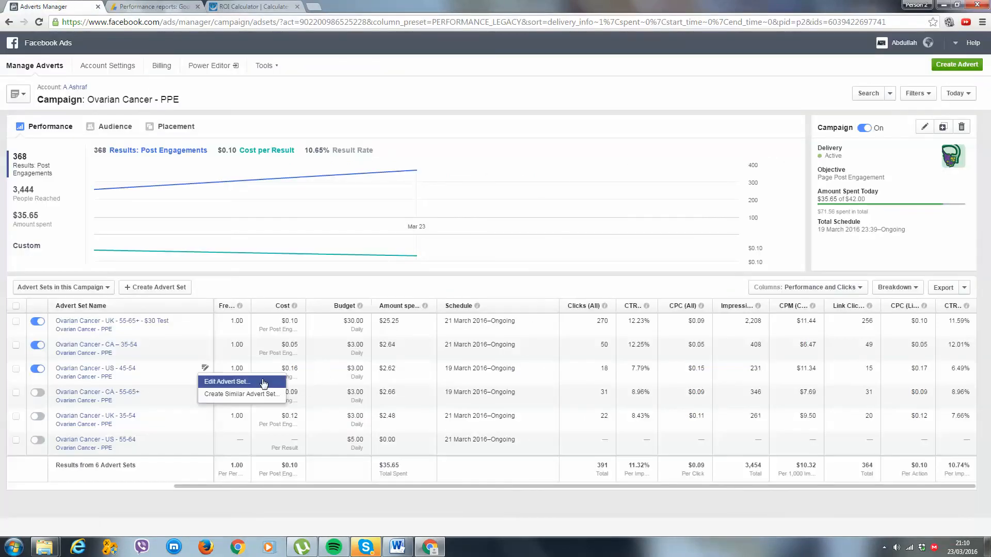
pyautogui.click(263, 382)
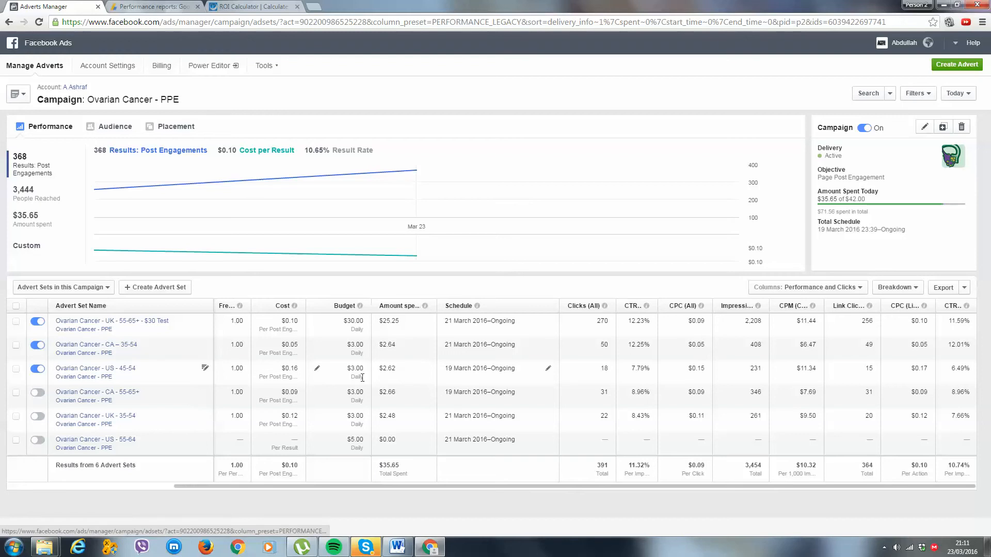
pyautogui.moveTo(302, 368); pyautogui.dragTo(290, 365)
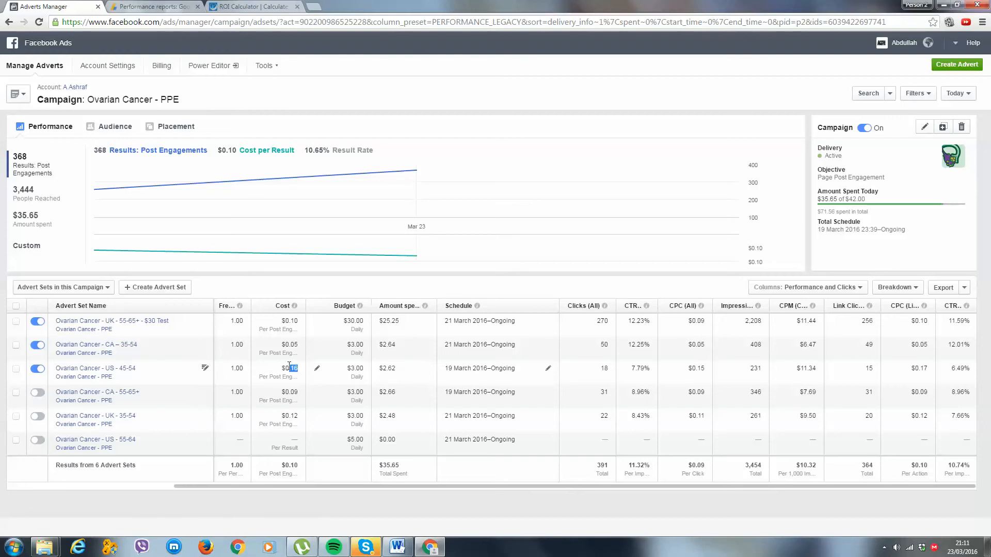
# Check the US - 45-54 advert set's cost per link click.
pyautogui.click(293, 368)
pyautogui.moveTo(930, 368); pyautogui.dragTo(914, 367)
pyautogui.click(967, 368)
# Switch to Power Editor, remove the advert set filter and open the advert sets of the Ovarian Cancer - PPE campaign.
pyautogui.click(215, 65)
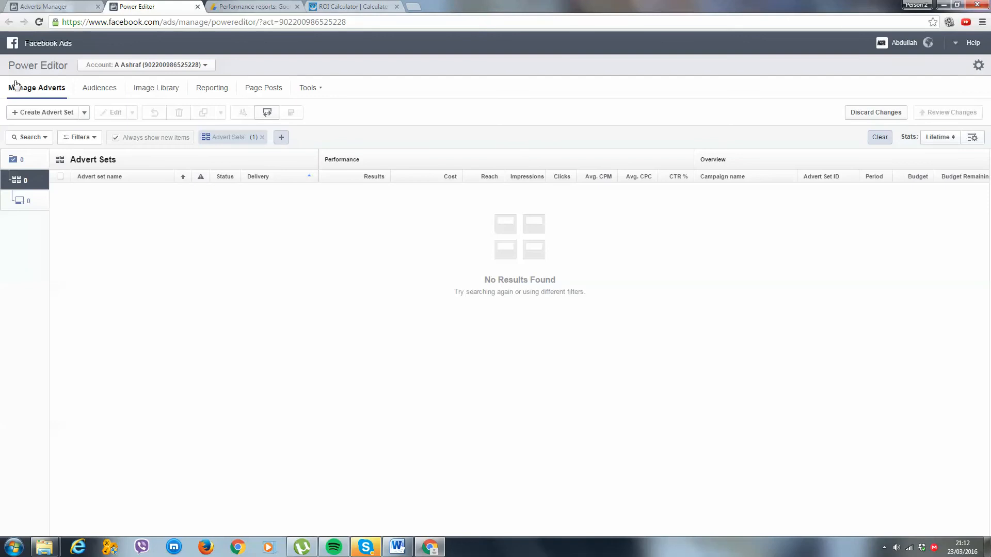
pyautogui.click(262, 137)
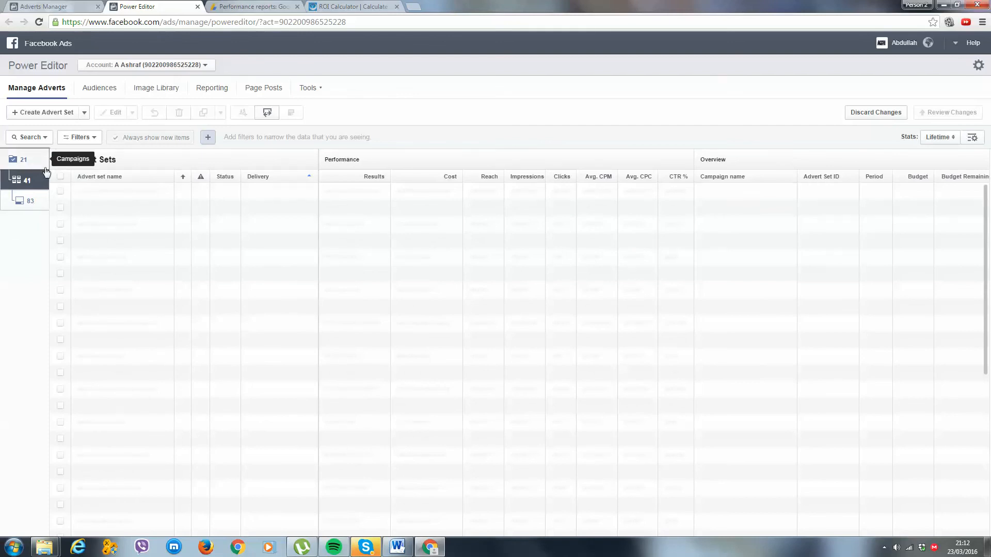
pyautogui.click(24, 159)
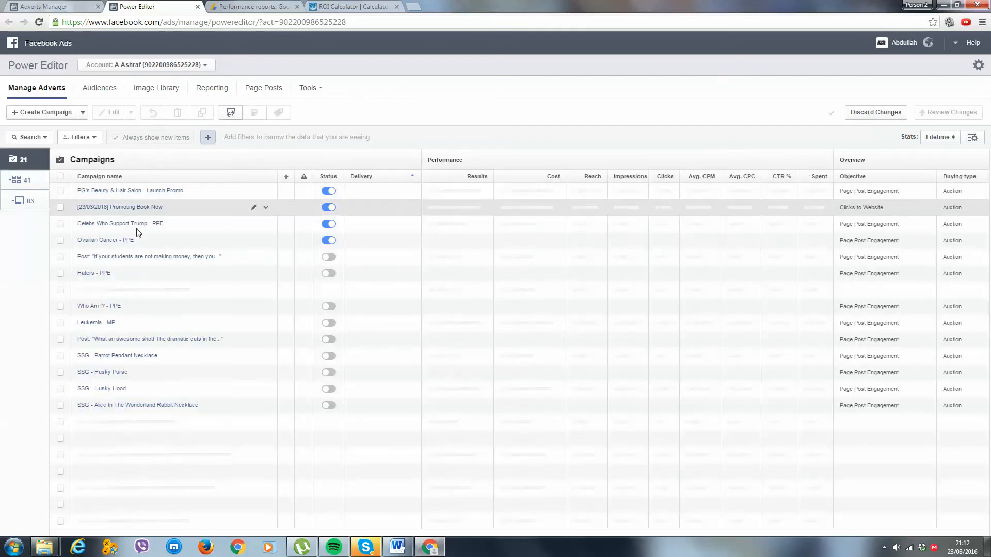
pyautogui.click(130, 242)
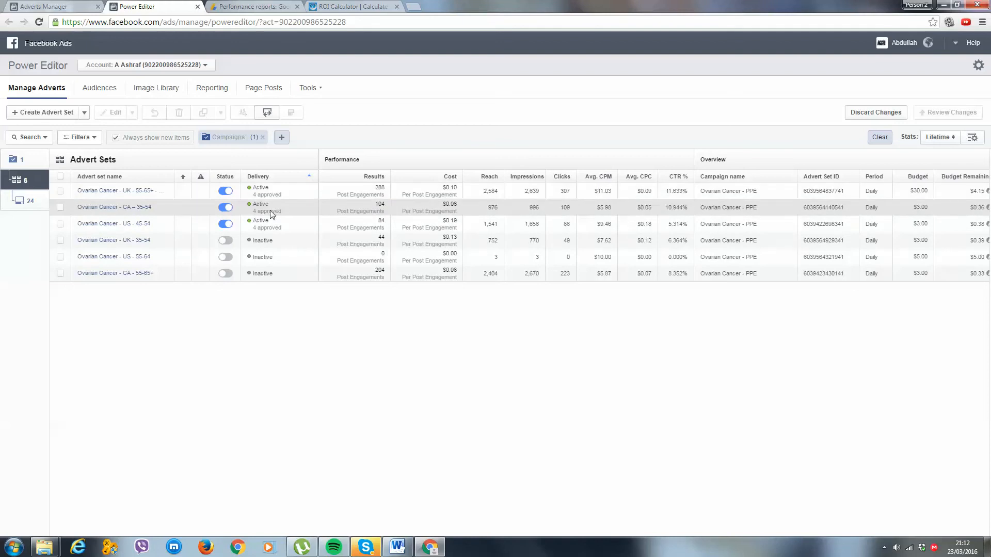
# Open the Ovarian Cancer - US - 45-54 advert set for editing and review its audience targeting and potential reach.
pyautogui.click(303, 224)
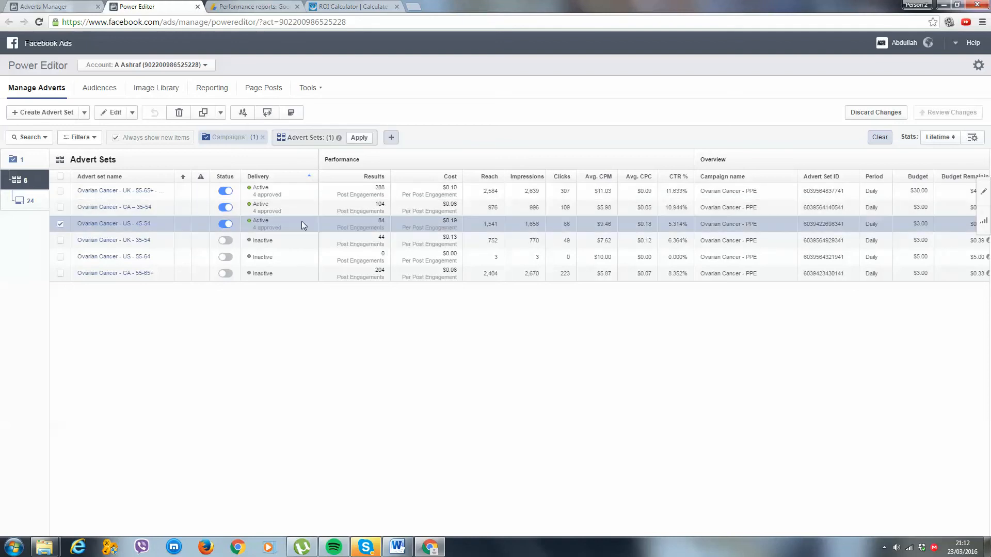
pyautogui.click(985, 197)
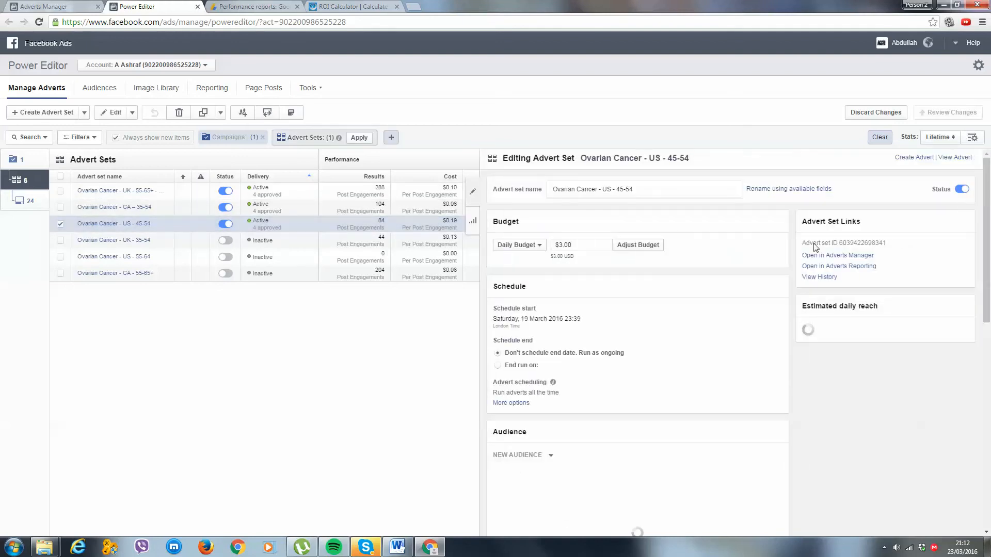
pyautogui.scroll(-5, 635, 277)
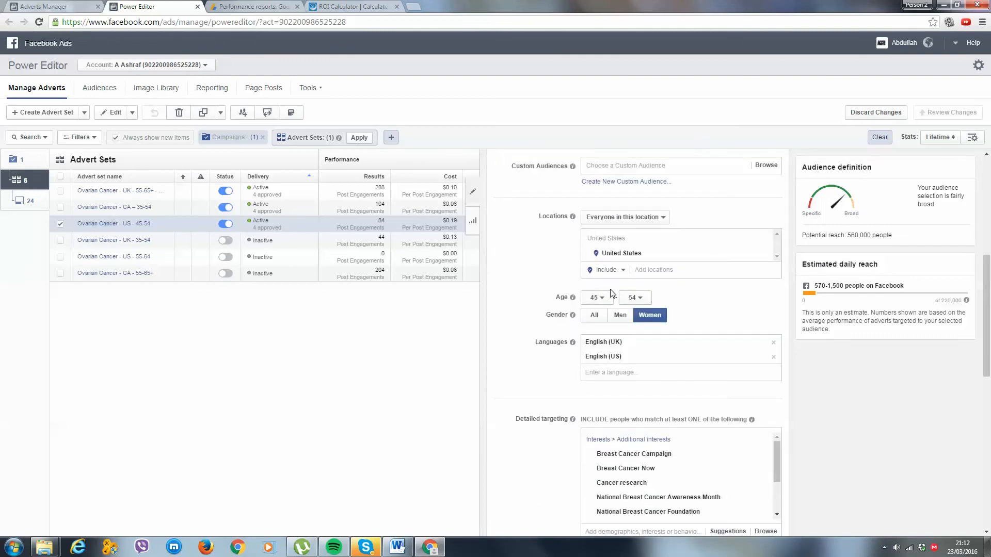
pyautogui.moveTo(945, 236); pyautogui.dragTo(841, 232)
pyautogui.click(890, 236)
pyautogui.scroll(-4, 784, 443)
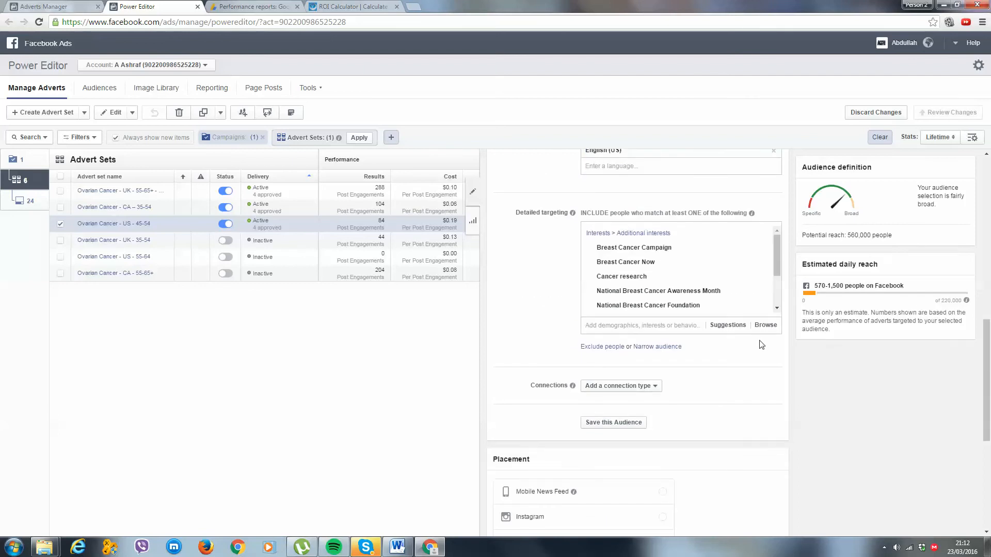
pyautogui.moveTo(966, 302)
pyautogui.click(884, 548)
pyautogui.click(952, 514)
pyautogui.moveTo(893, 236); pyautogui.dragTo(852, 242)
pyautogui.click(929, 263)
# Browse the suggested interests in detailed targeting, search for "breast", and close the list without adding any.
pyautogui.click(656, 330)
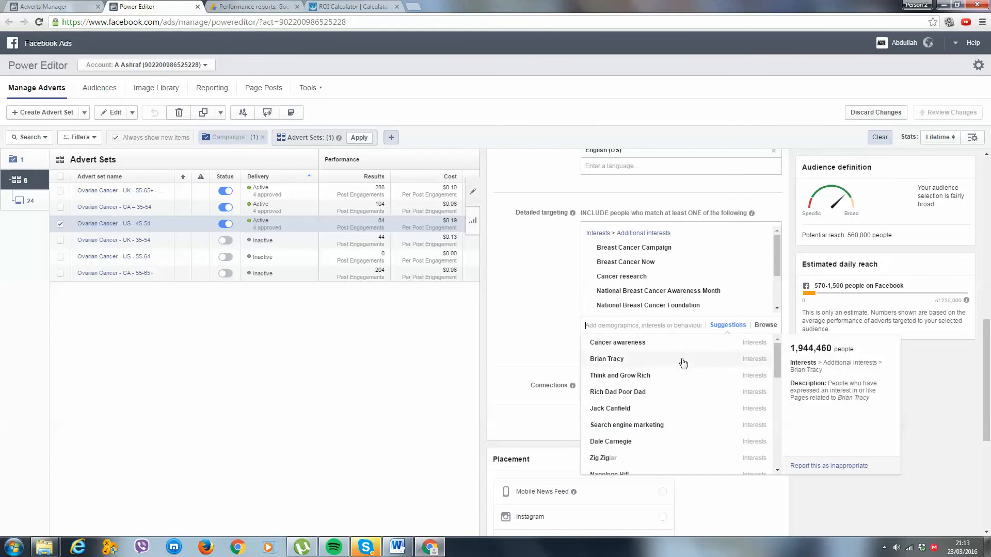
pyautogui.scroll(-1, 681, 360)
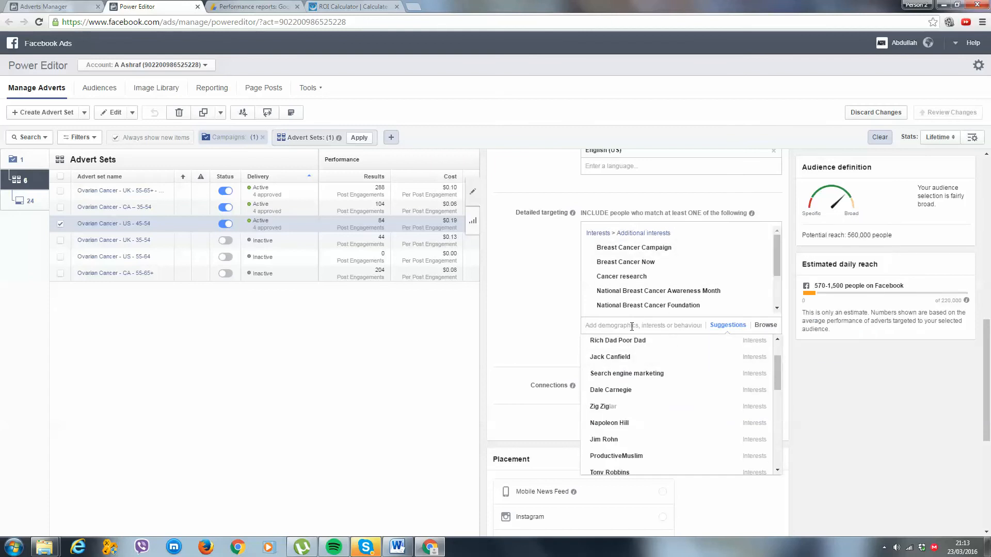
pyautogui.write('breast')
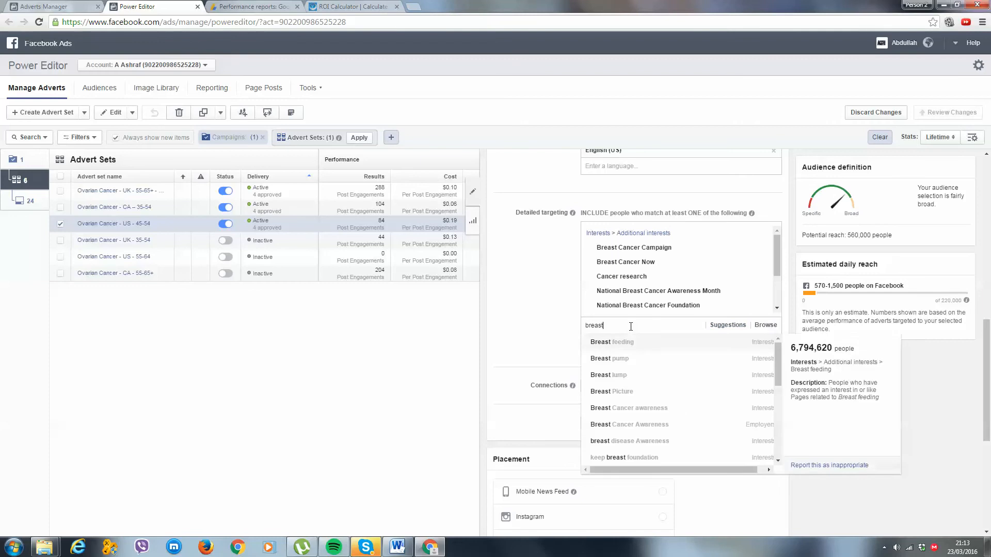
pyautogui.press('BackSpace')
pyautogui.press('BackSpace')
pyautogui.press('BackSpace')
pyautogui.press('BackSpace')
pyautogui.press('BackSpace')
pyautogui.press('BackSpace')
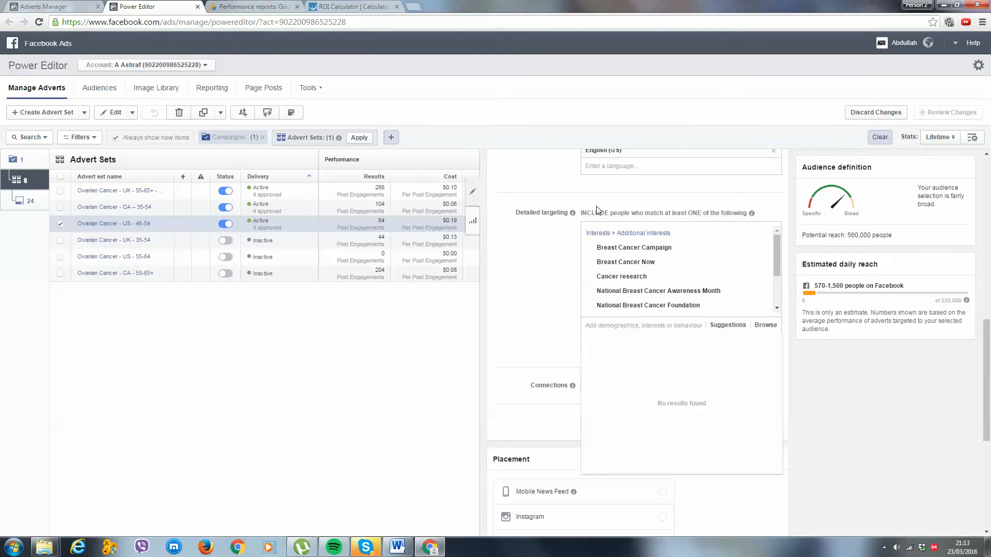
pyautogui.click(551, 249)
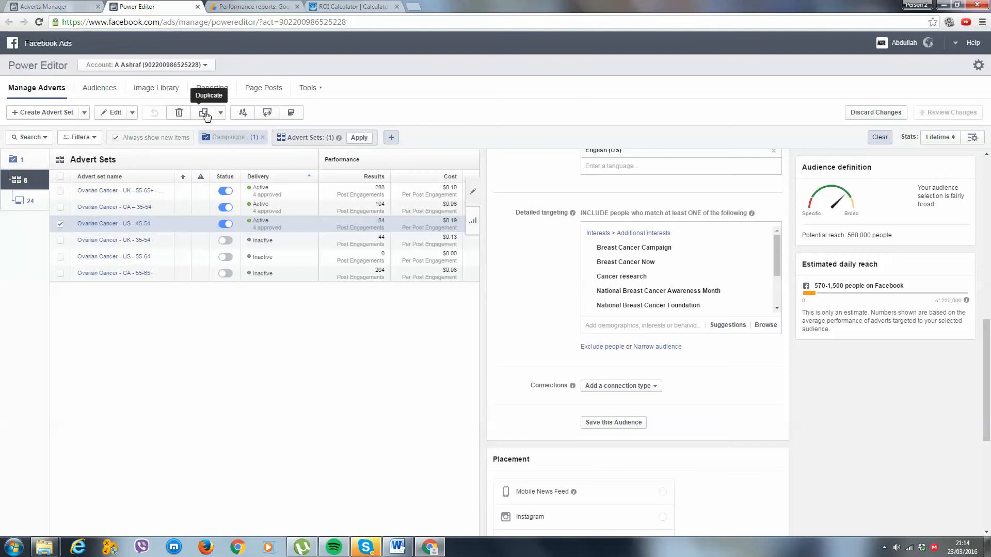
# Duplicate the US - 45-54 advert set within the same campaign and rename the copy Ovarian Cancer - US - 45-48.
pyautogui.click(205, 113)
pyautogui.click(623, 291)
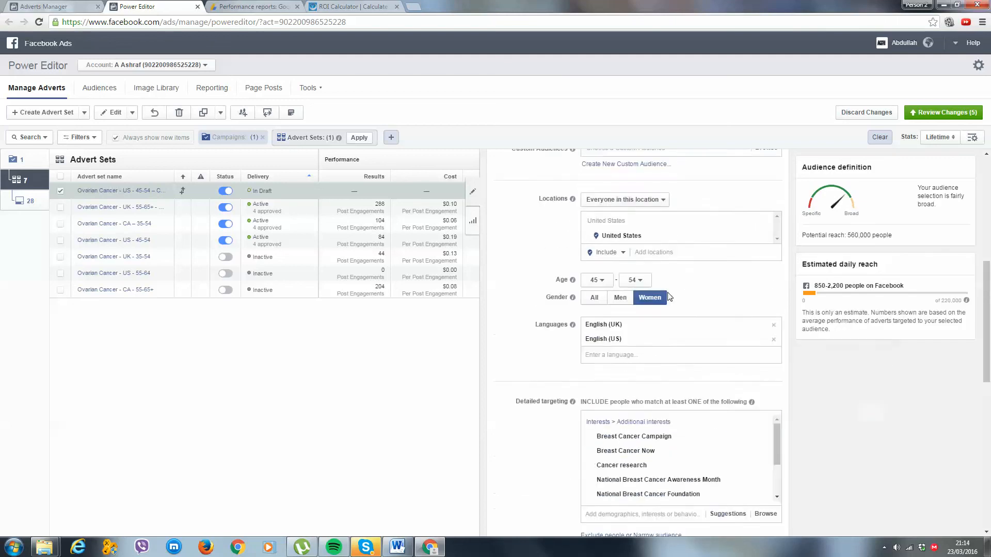
pyautogui.scroll(4, 661, 258)
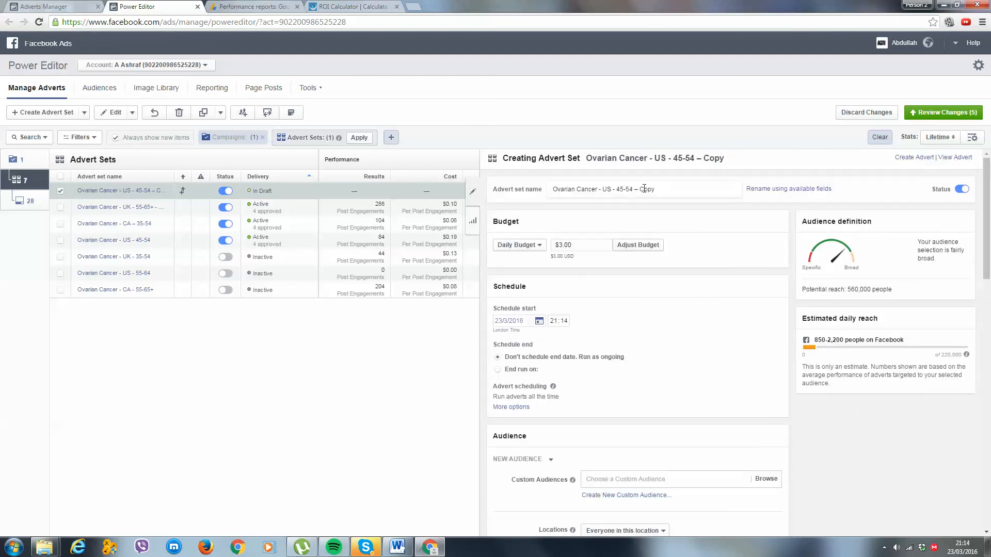
pyautogui.moveTo(644, 189); pyautogui.dragTo(629, 193)
pyautogui.press('BackSpace')
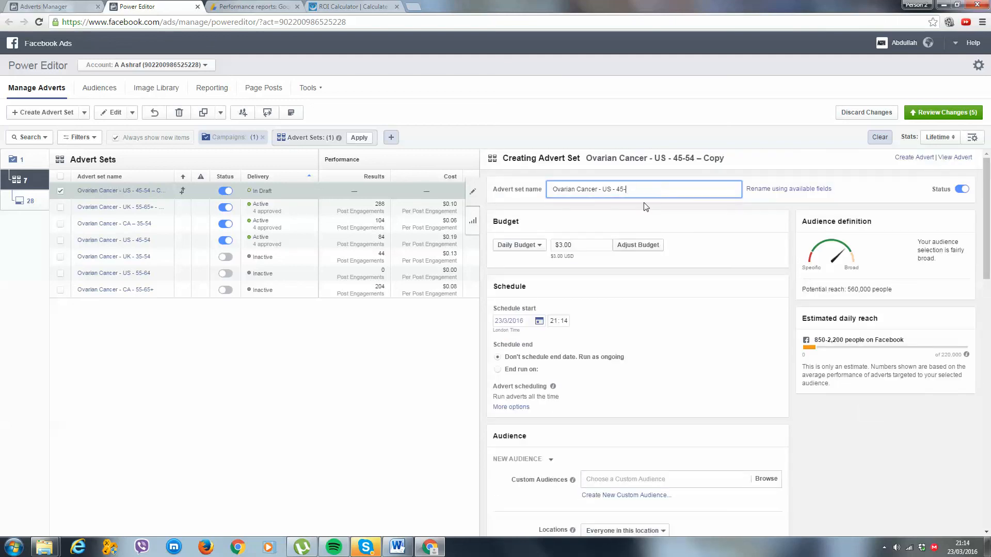
pyautogui.write('-')
pyautogui.press('BackSpace')
pyautogui.press('BackSpace')
# Set the US - 45-48 advert set's maximum age to 48 and check its potential reach.
pyautogui.scroll(-4, 697, 426)
pyautogui.click(635, 405)
pyautogui.scroll(-7, 635, 361)
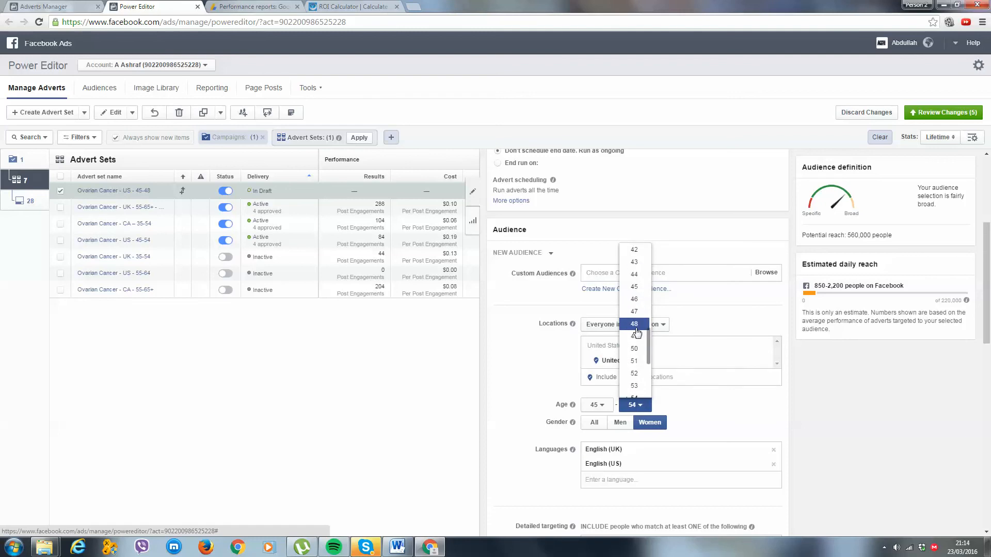
pyautogui.click(635, 324)
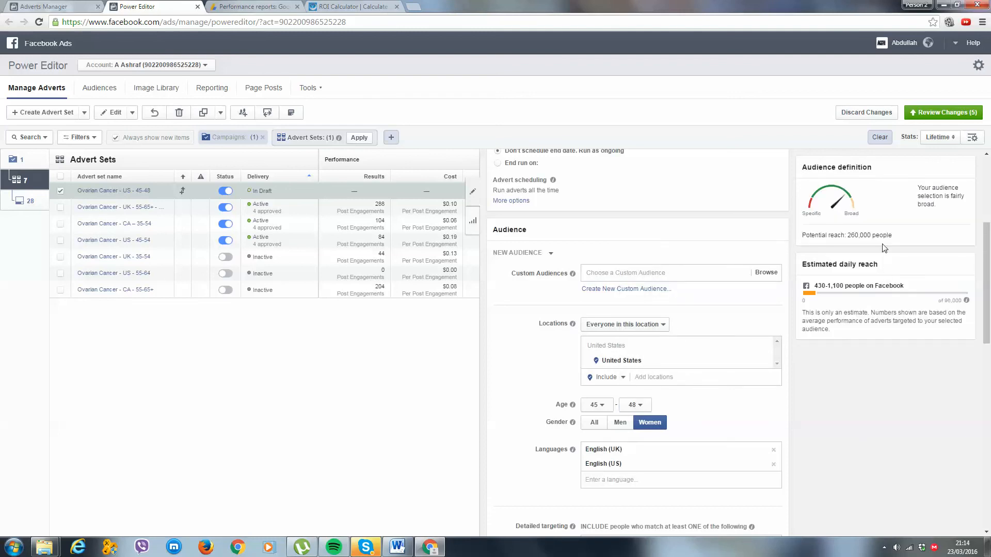
pyautogui.moveTo(884, 236); pyautogui.dragTo(827, 229)
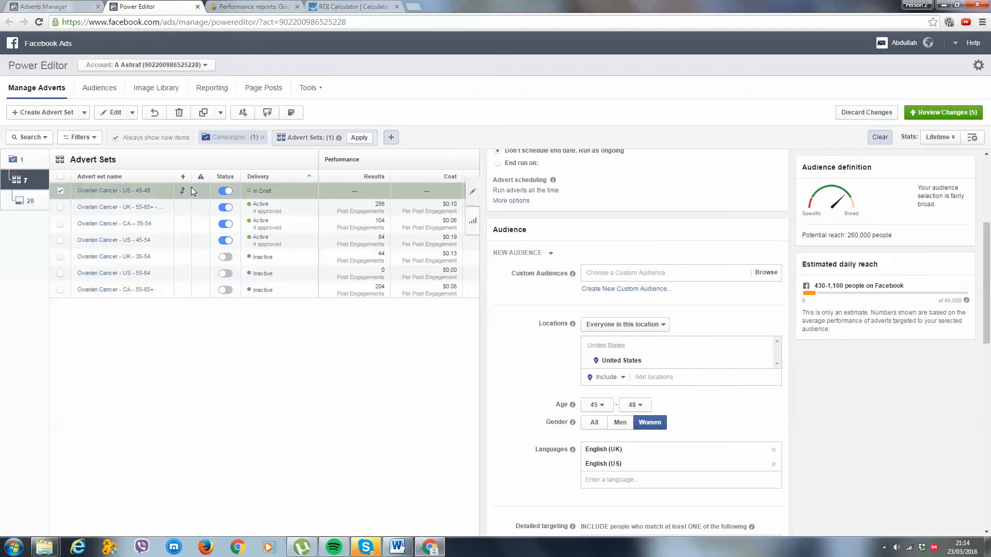
# Duplicate the US - 45-48 advert set within the same campaign and rename the copy Ovarian Cancer - US - 49-52.
pyautogui.click(204, 113)
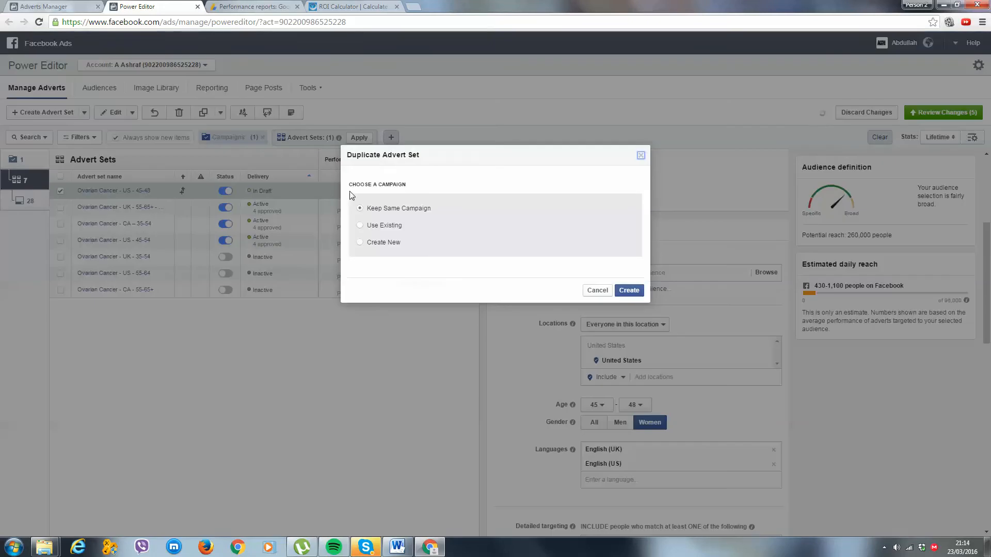
pyautogui.click(629, 290)
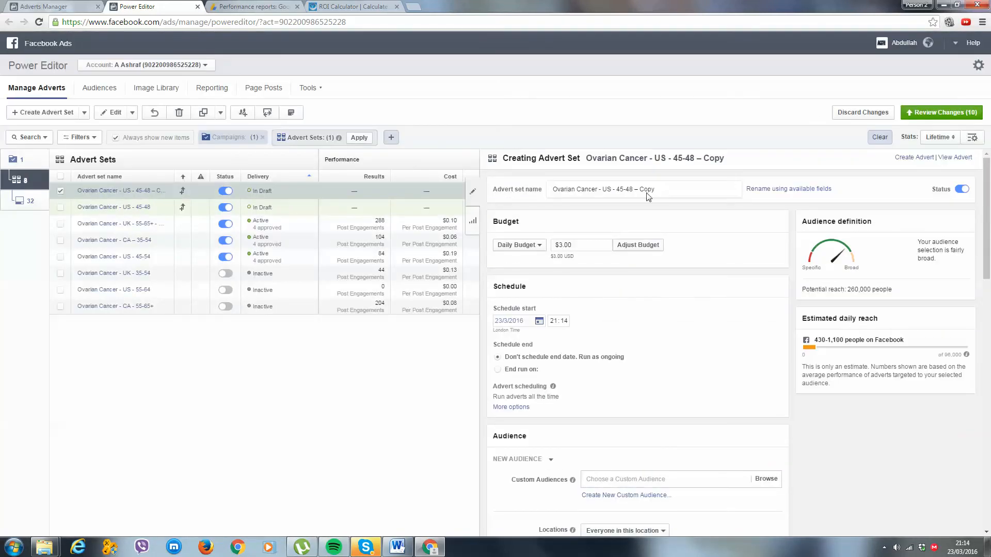
pyautogui.moveTo(660, 190); pyautogui.dragTo(618, 192)
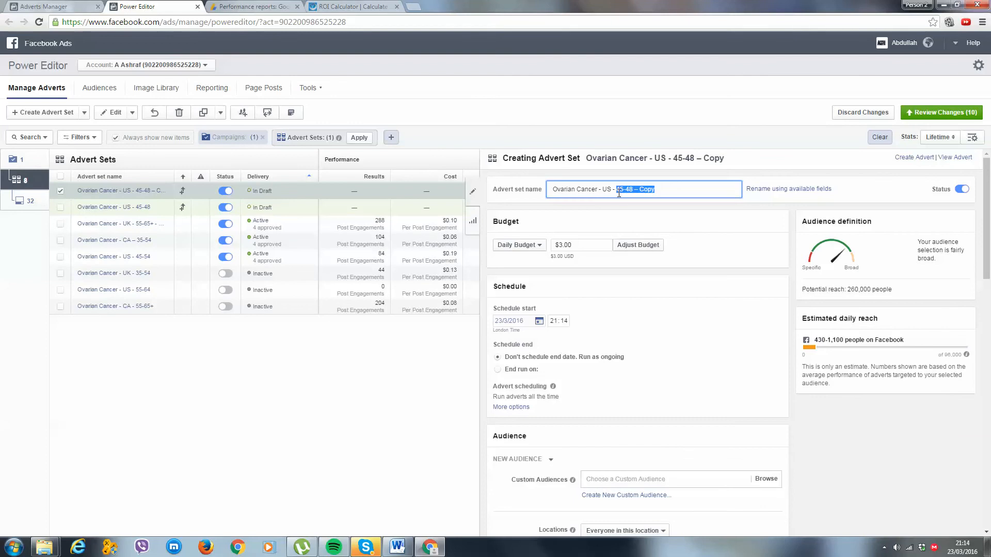
pyautogui.press('BackSpace')
# Set the US - 49-52 advert set's audience age range to 49-52.
pyautogui.scroll(-5, 711, 338)
pyautogui.click(609, 356)
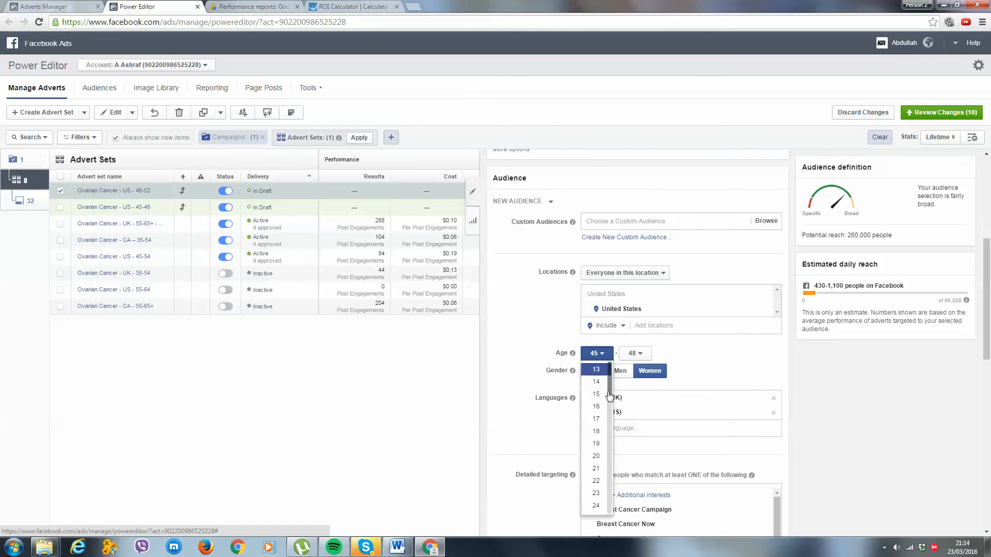
pyautogui.scroll(-2, 604, 455)
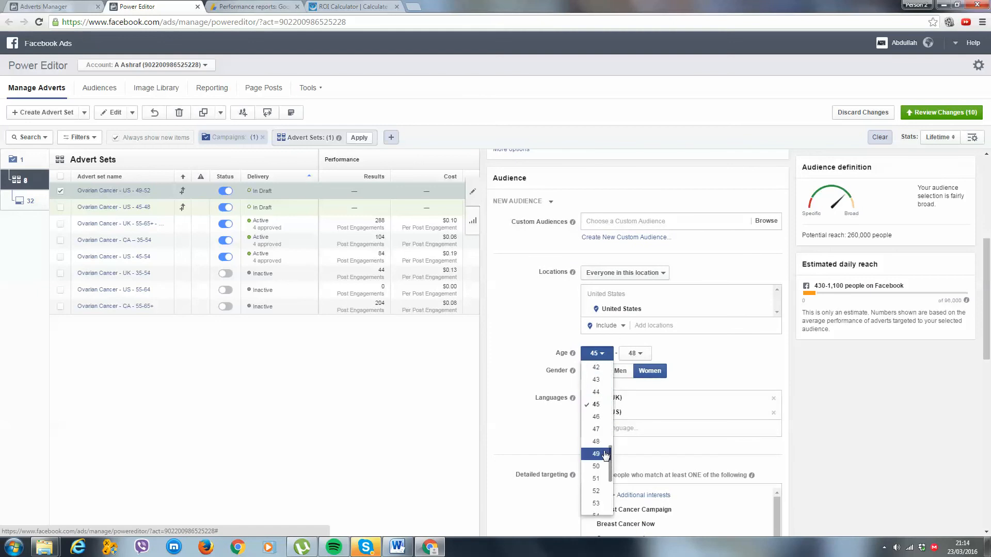
pyautogui.click(600, 455)
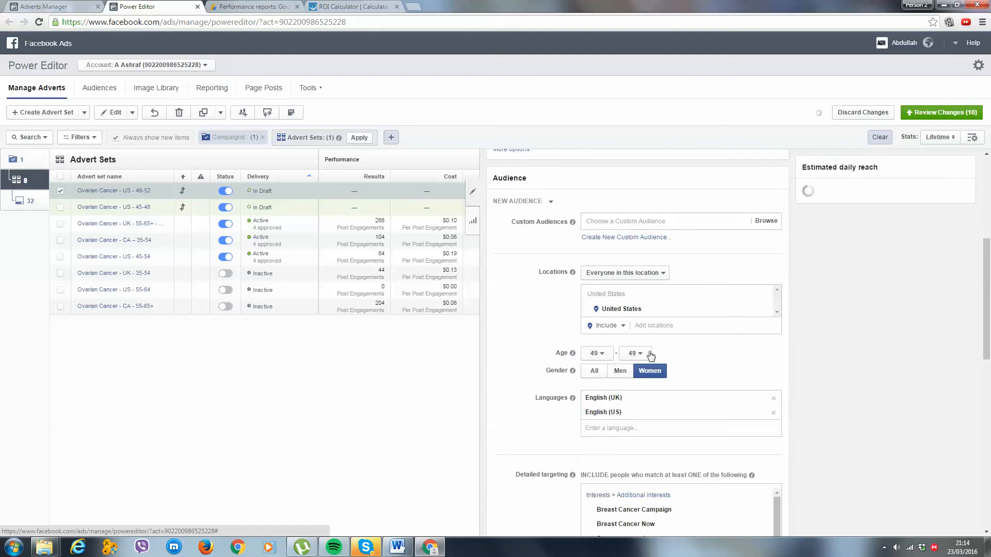
pyautogui.click(648, 354)
pyautogui.scroll(-10, 635, 441)
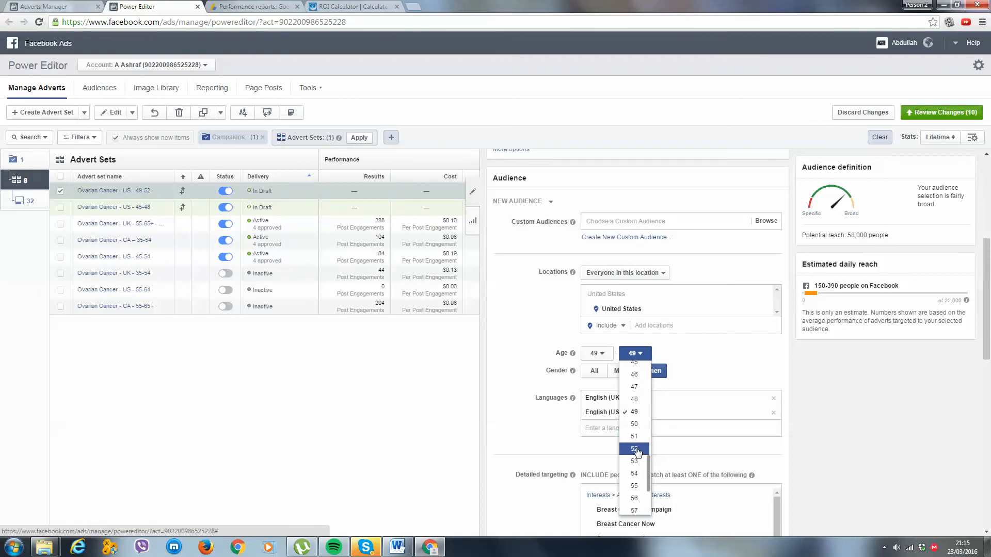
pyautogui.click(637, 449)
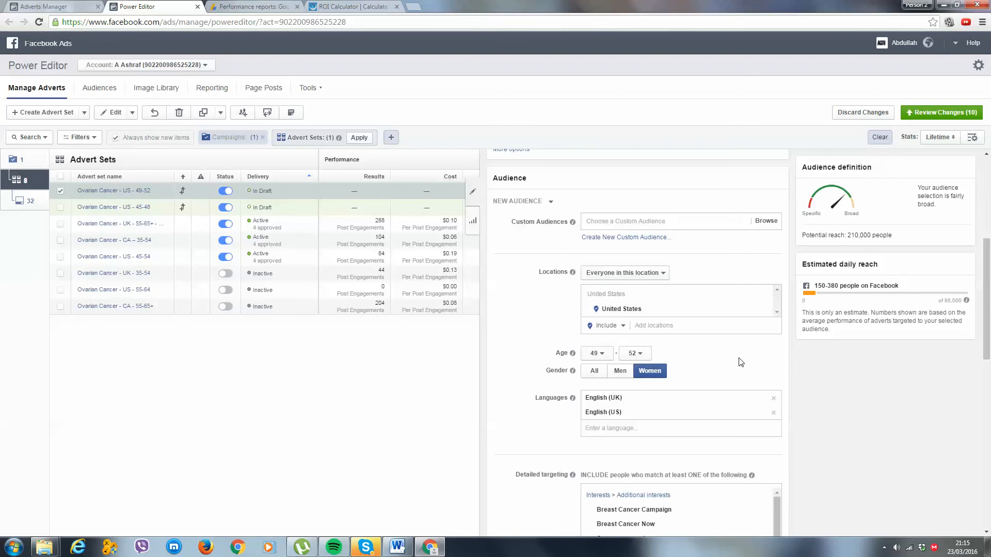
# Duplicate the US - 49-52 advert set within the same campaign and set the copy's minimum age to 53.
pyautogui.click(203, 112)
pyautogui.click(627, 291)
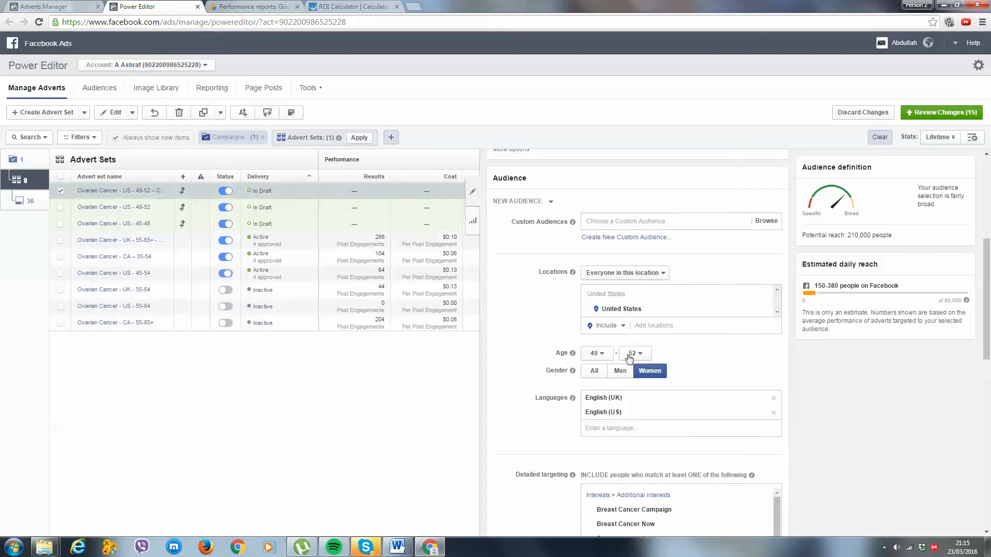
pyautogui.click(596, 353)
pyautogui.scroll(-2, 597, 467)
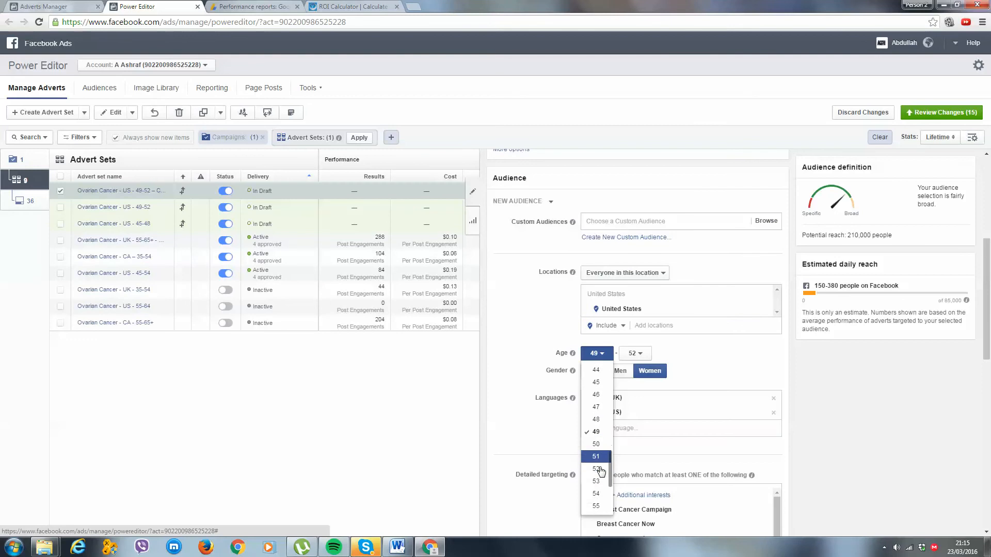
pyautogui.click(596, 452)
# Set the maximum age of the US - 49-52 copy to 54.
pyautogui.click(635, 354)
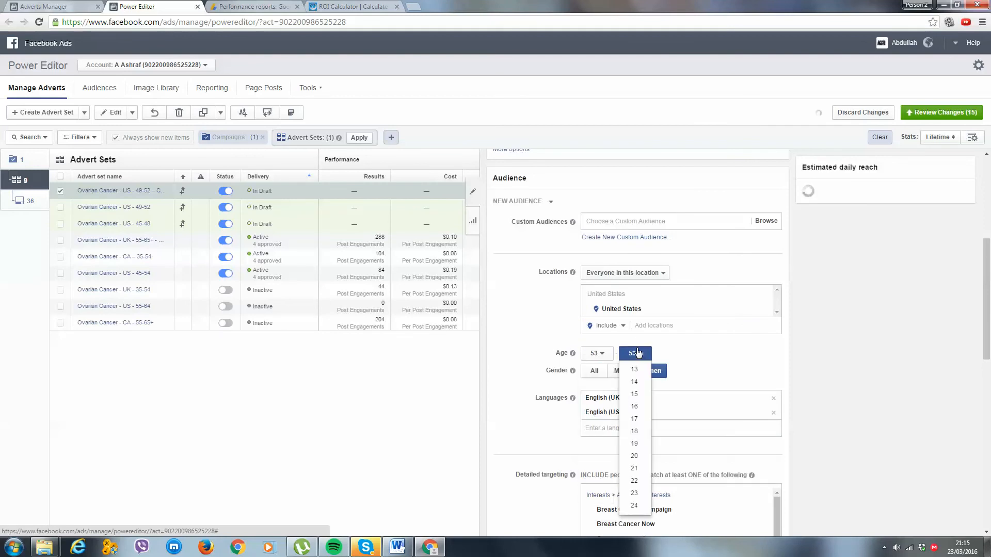
pyautogui.scroll(2, 636, 457)
pyautogui.scroll(-4, 637, 459)
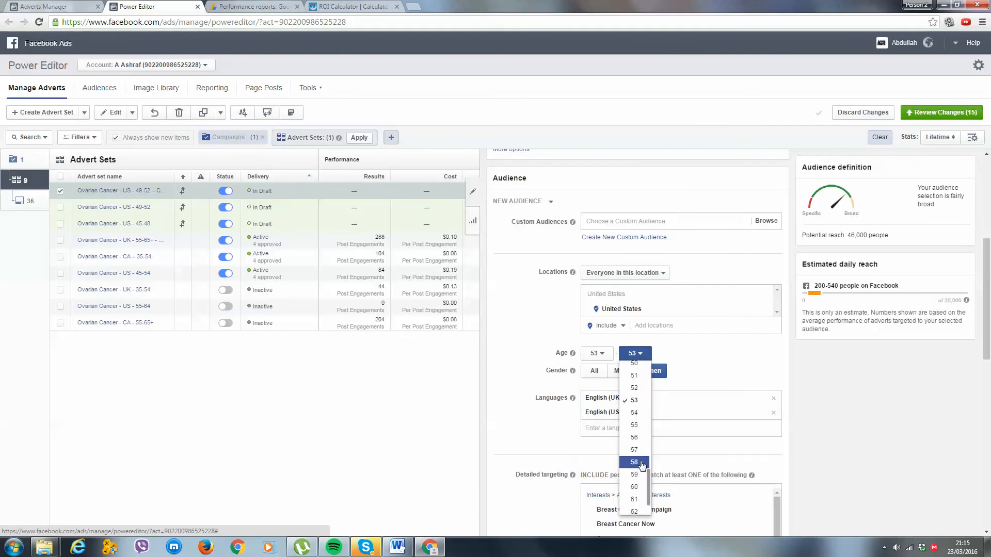
pyautogui.click(634, 414)
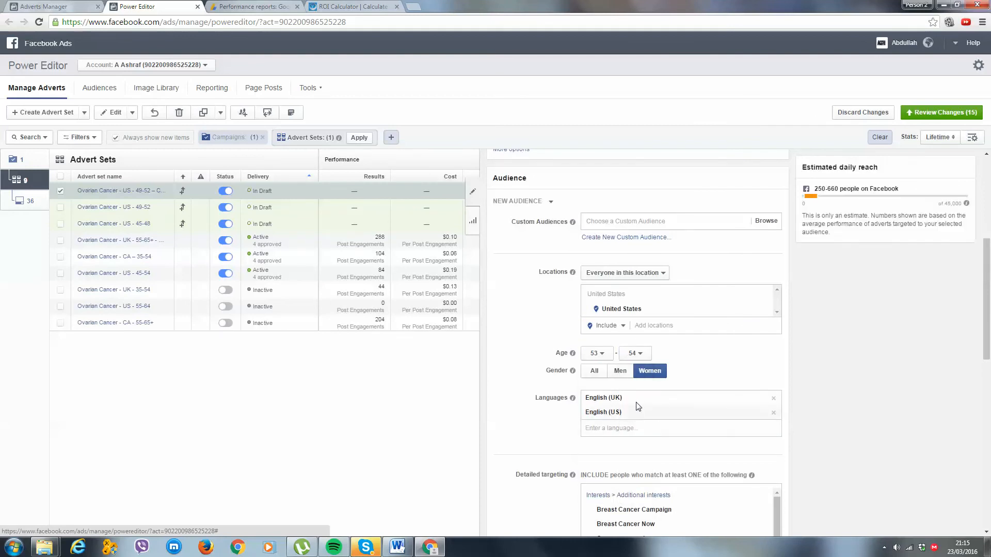
# Raise the maximum age of the US - 49-52 copy to 55.
pyautogui.click(635, 354)
pyautogui.scroll(-5, 634, 454)
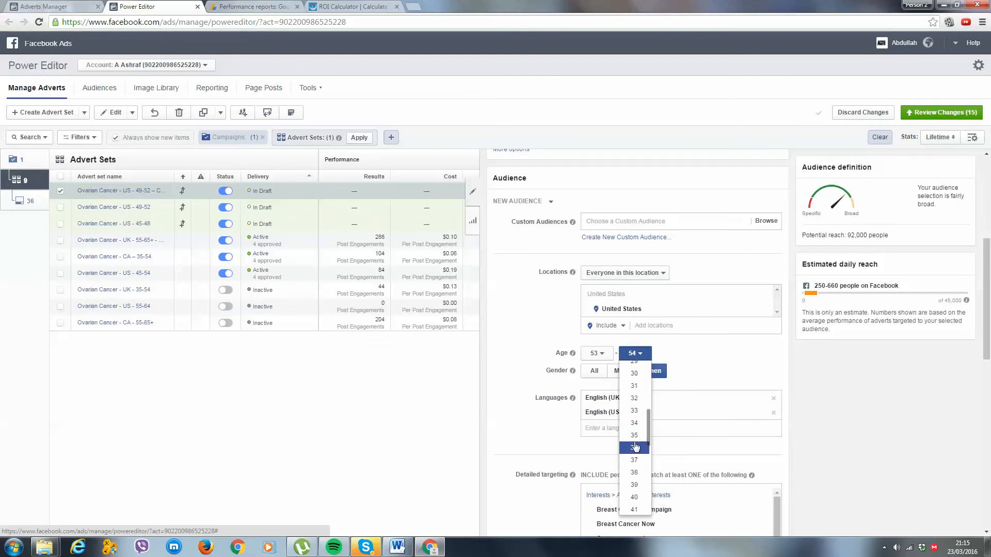
pyautogui.scroll(-3, 636, 450)
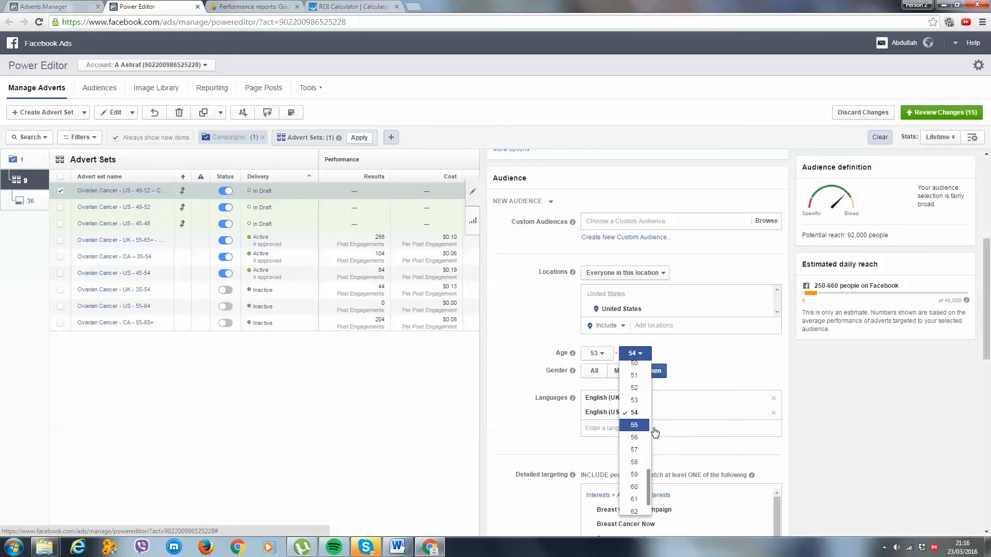
pyautogui.click(643, 431)
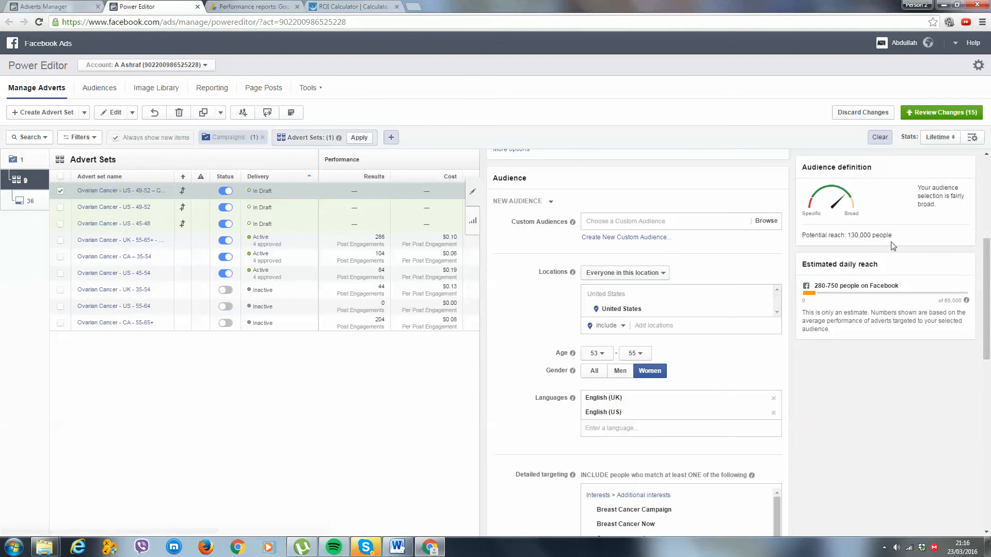
# Rename the US - 49-52 copy advert set as Ovarian Cancer - US - 53-55.
pyautogui.moveTo(897, 236); pyautogui.dragTo(848, 236)
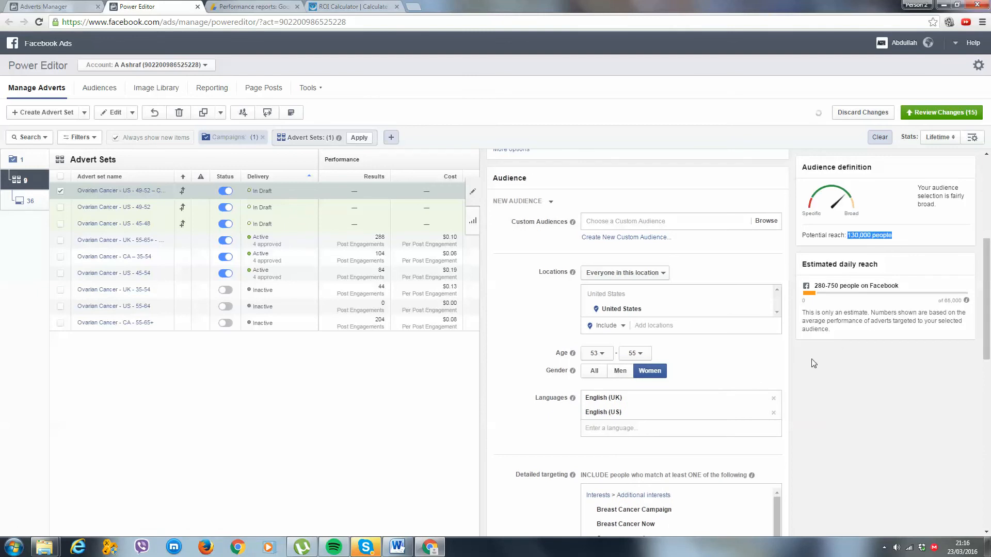
pyautogui.click(847, 443)
pyautogui.scroll(5, 744, 326)
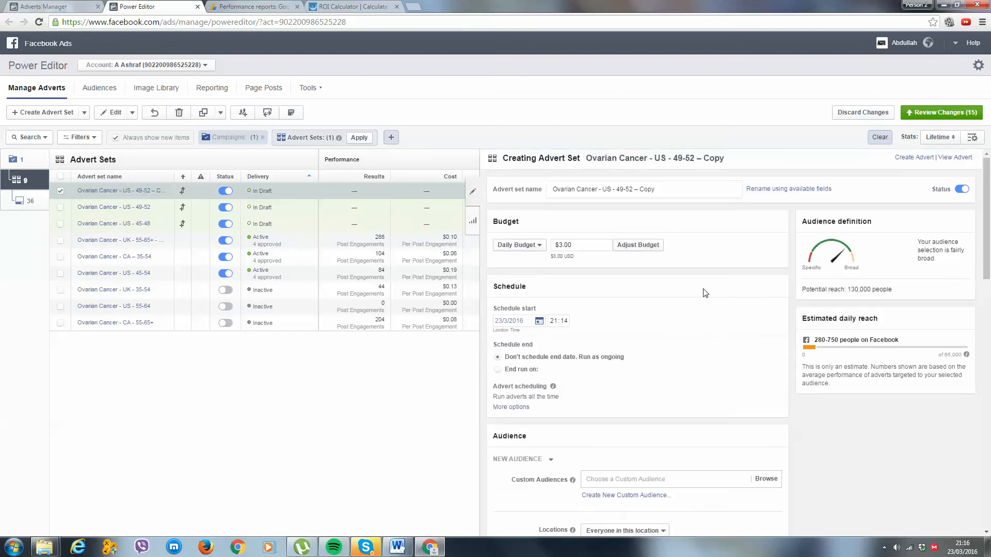
pyautogui.click(685, 187)
pyautogui.hotkey('ctrl', 'shift', 'Left')
pyautogui.hotkey('ctrl', 'shift', 'Left')
pyautogui.hotkey('ctrl', 'shift', 'Left')
pyautogui.hotkey('ctrl', 'shift', 'Left')
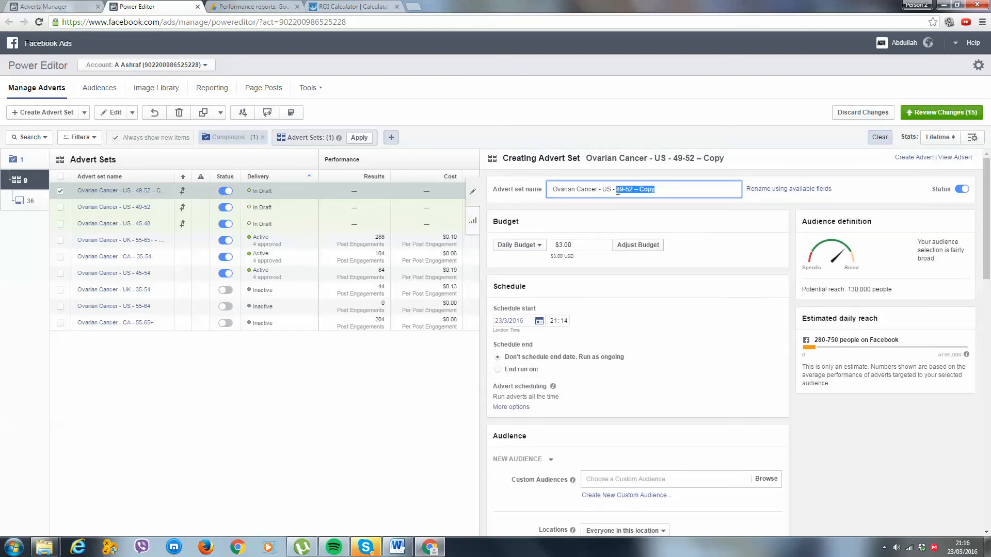
pyautogui.write('53-55')
pyautogui.click(722, 398)
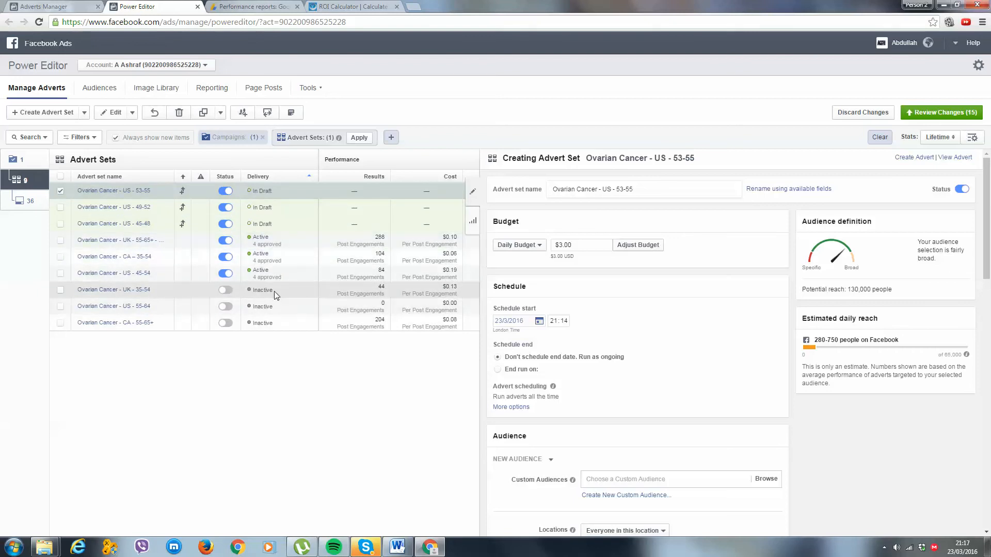
# Compare the audience settings and potential reach of the US - 53-55 and US - 45-54 advert sets.
pyautogui.scroll(-3, 609, 323)
pyautogui.scroll(-2, 611, 325)
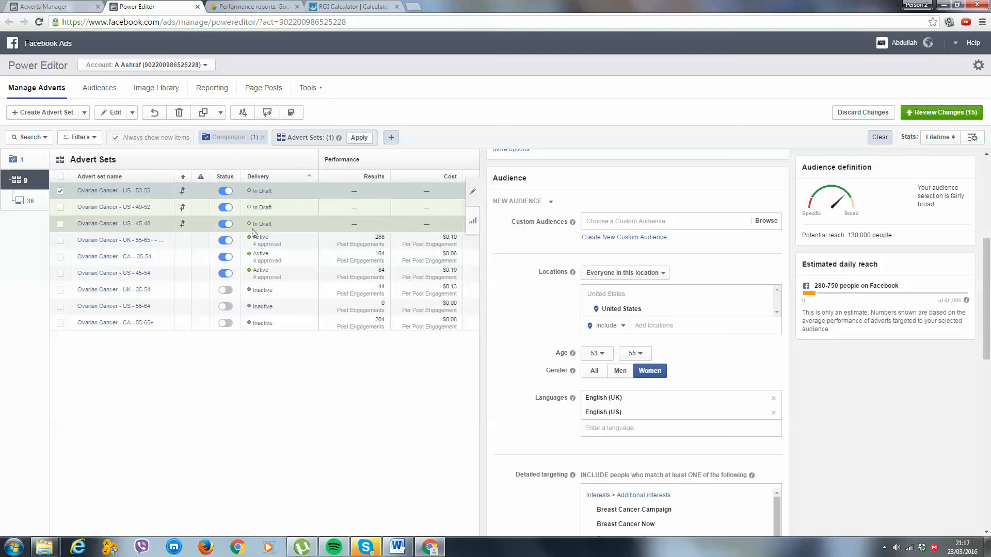
pyautogui.click(270, 274)
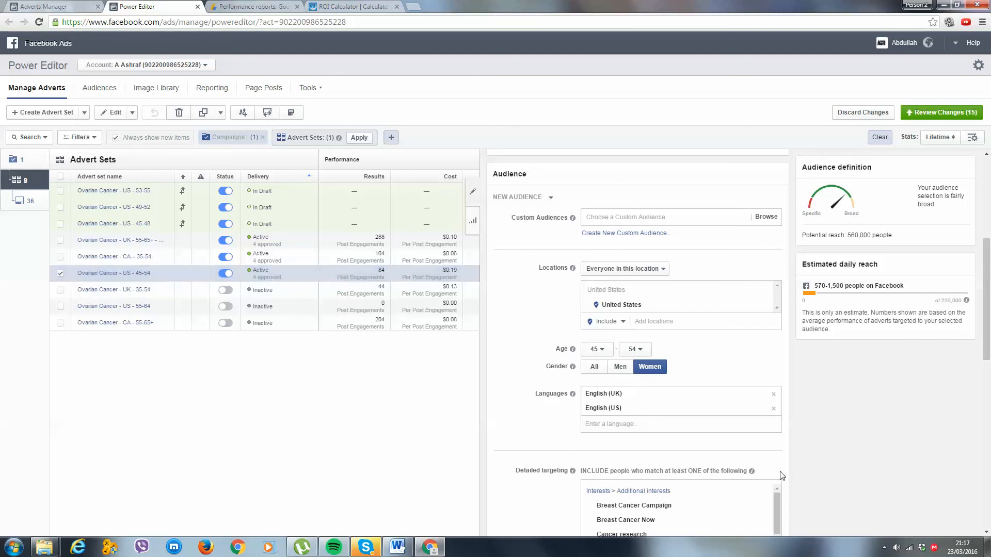
pyautogui.scroll(-5, 746, 398)
pyautogui.scroll(7, 744, 279)
pyautogui.scroll(3, 744, 276)
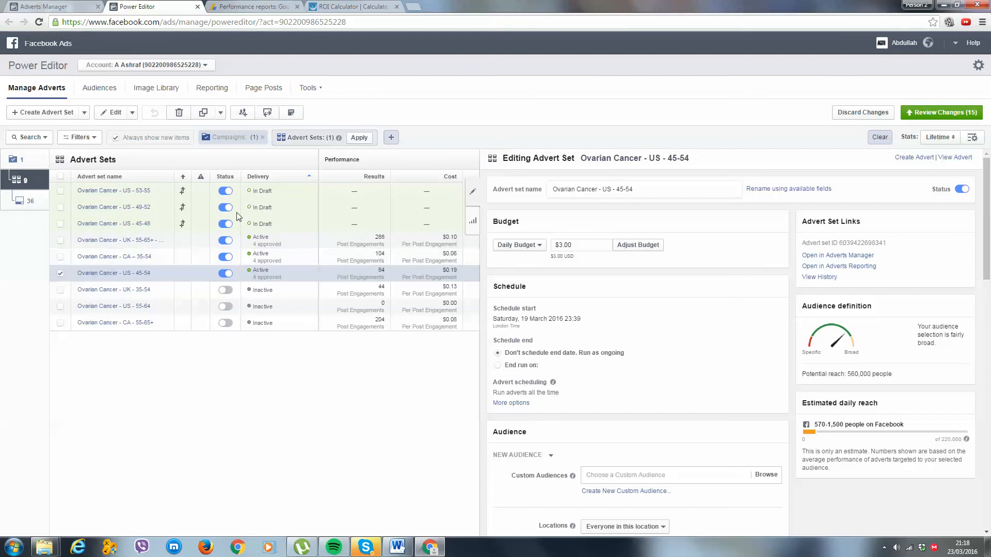
# Examine the audience settings and potential reach of the UK - 55-65+ - $30 Test advert set.
pyautogui.click(280, 241)
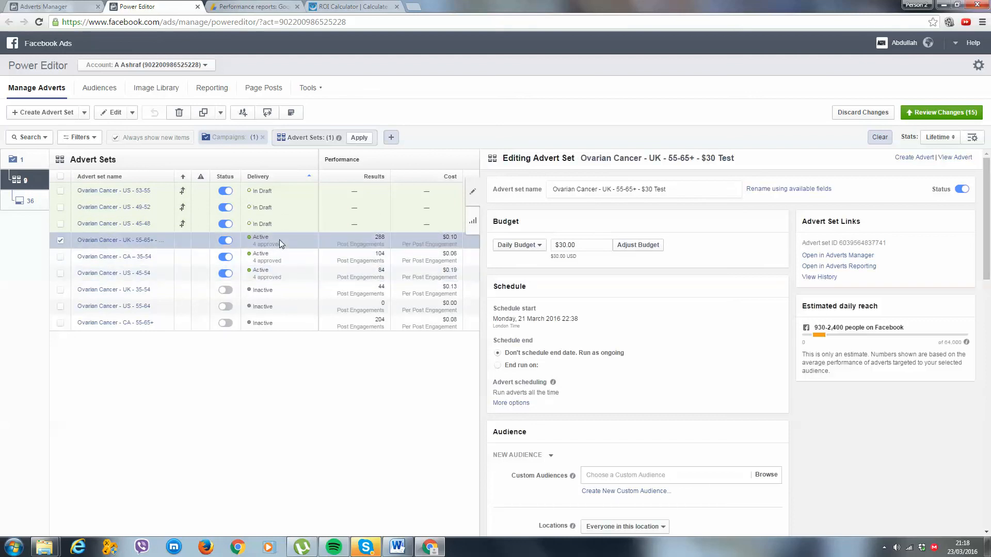
pyautogui.scroll(-1, 649, 367)
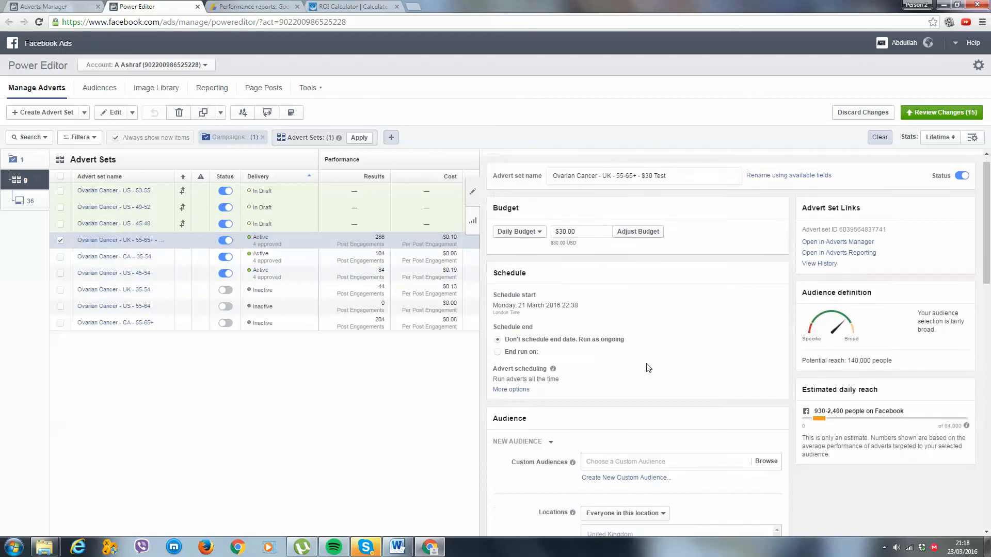
pyautogui.scroll(-6, 649, 367)
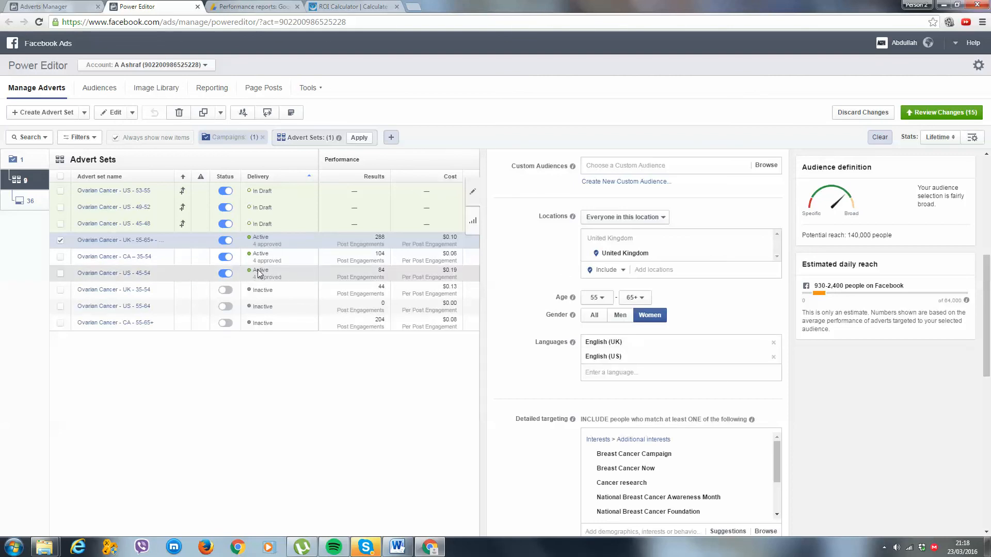
pyautogui.scroll(-1, 741, 376)
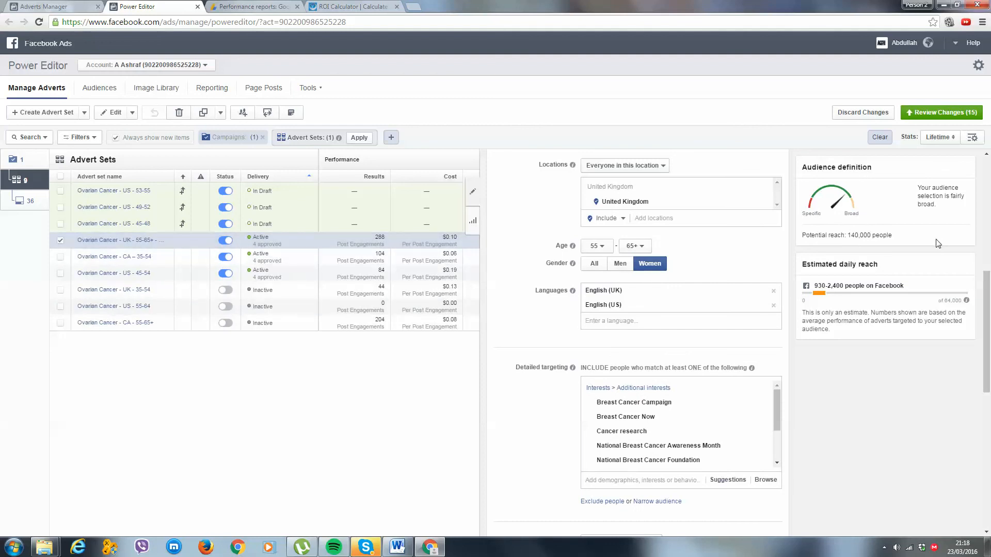
pyautogui.moveTo(893, 236); pyautogui.dragTo(838, 236)
pyautogui.click(885, 244)
pyautogui.scroll(7, 630, 199)
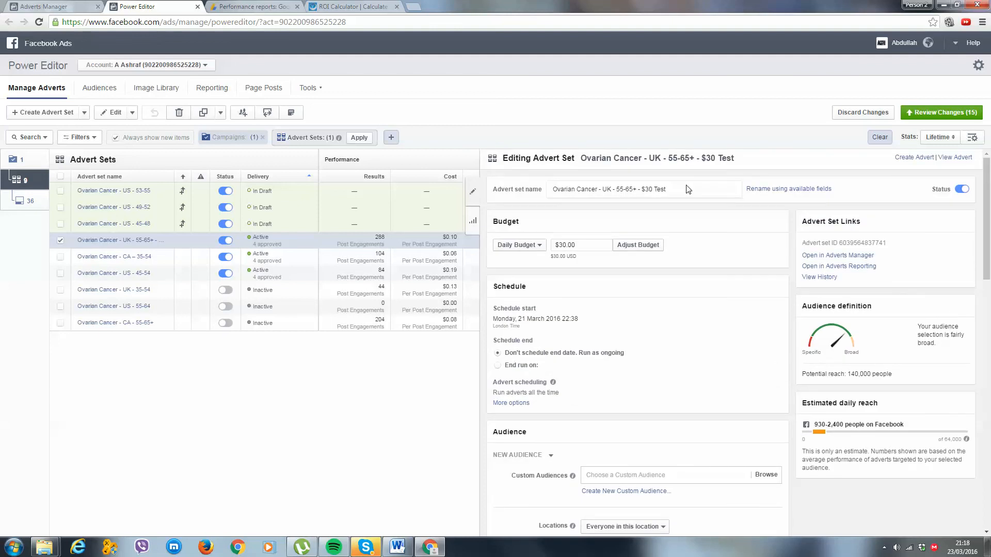
# Check the name, daily budget and detailed targeting of the UK - 55-65+ - $30 Test advert set.
pyautogui.click(673, 188)
pyautogui.click(729, 222)
pyautogui.click(687, 188)
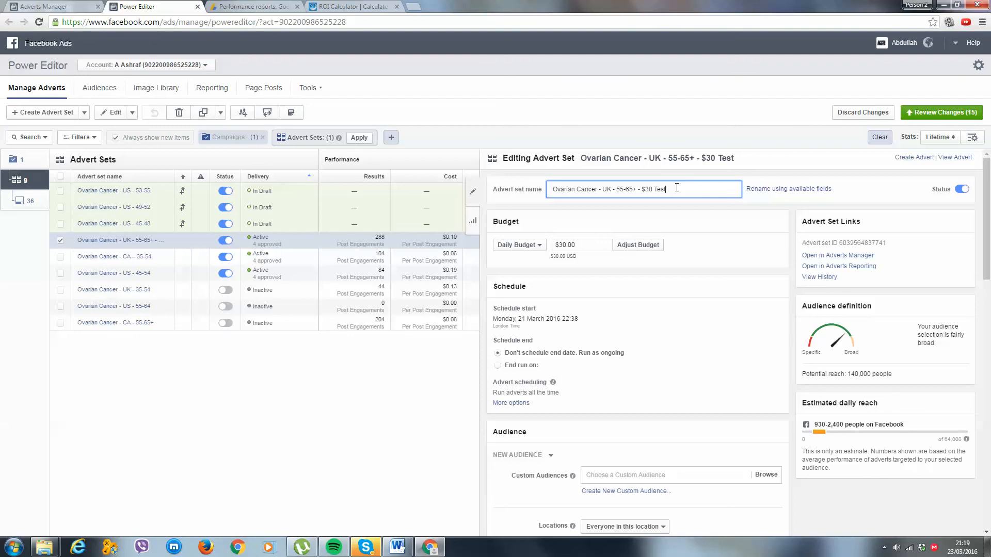
pyautogui.click(580, 245)
pyautogui.click(708, 250)
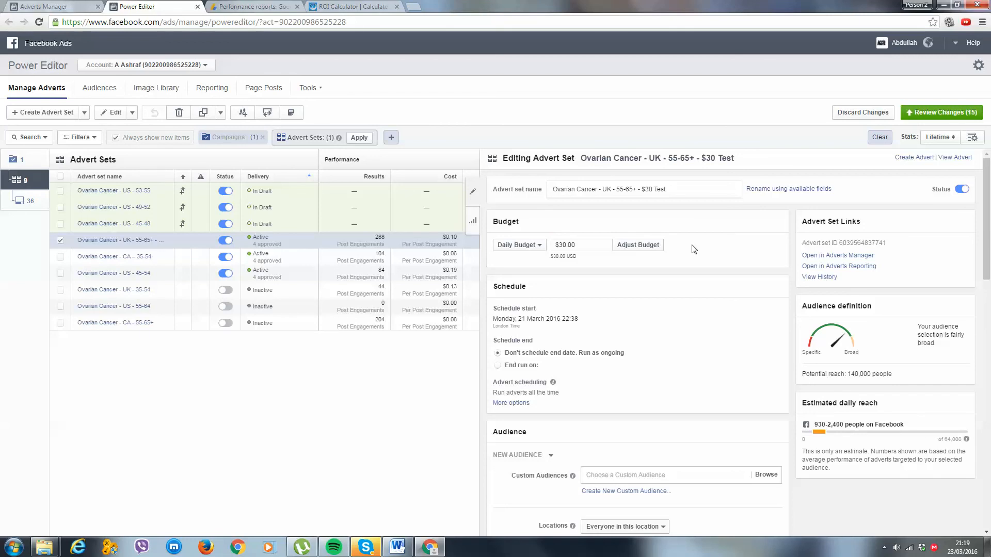
pyautogui.scroll(-7, 702, 225)
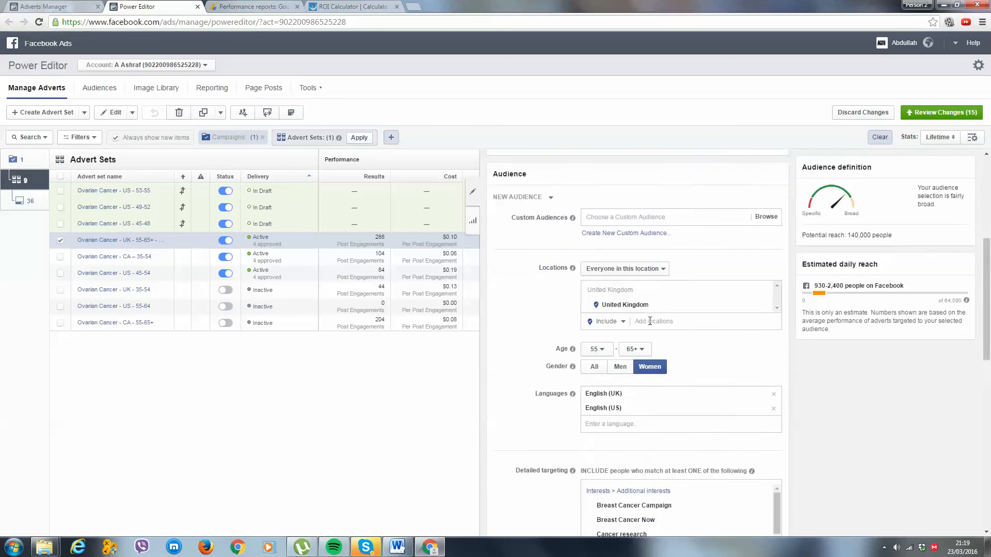
pyautogui.scroll(-3, 858, 361)
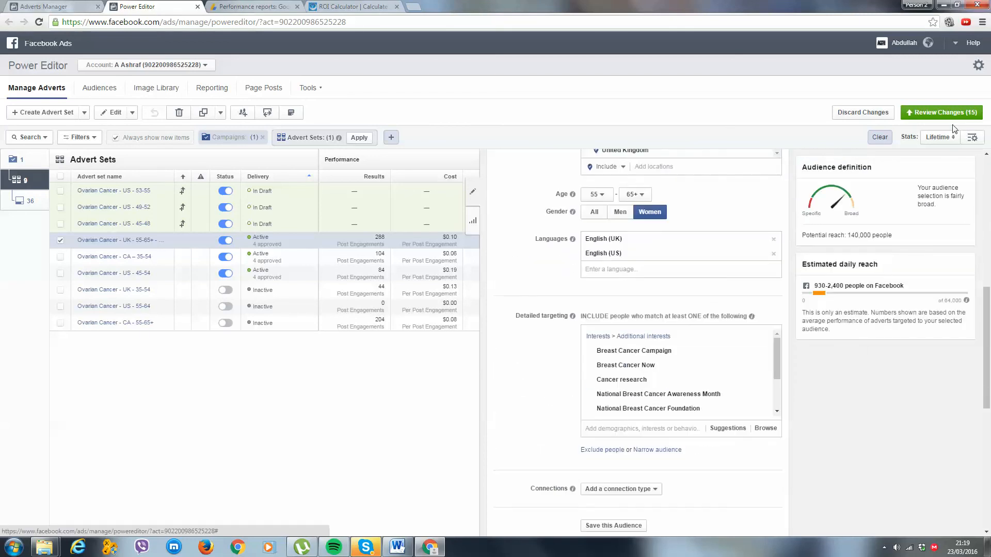
# Review and publish the new US - 45-48, US - 49-52 and US - 53-55 advert sets with their adverts.
pyautogui.click(941, 113)
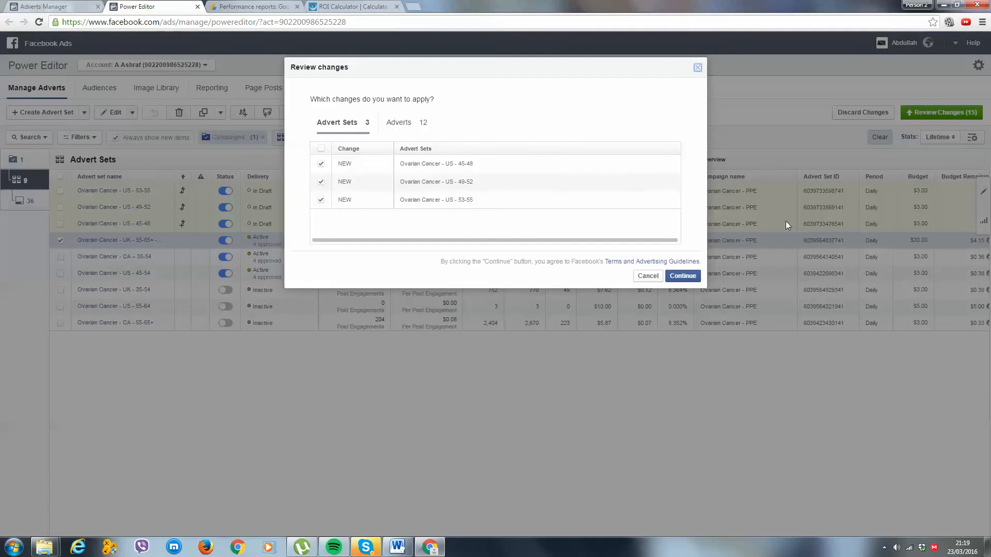
pyautogui.click(683, 276)
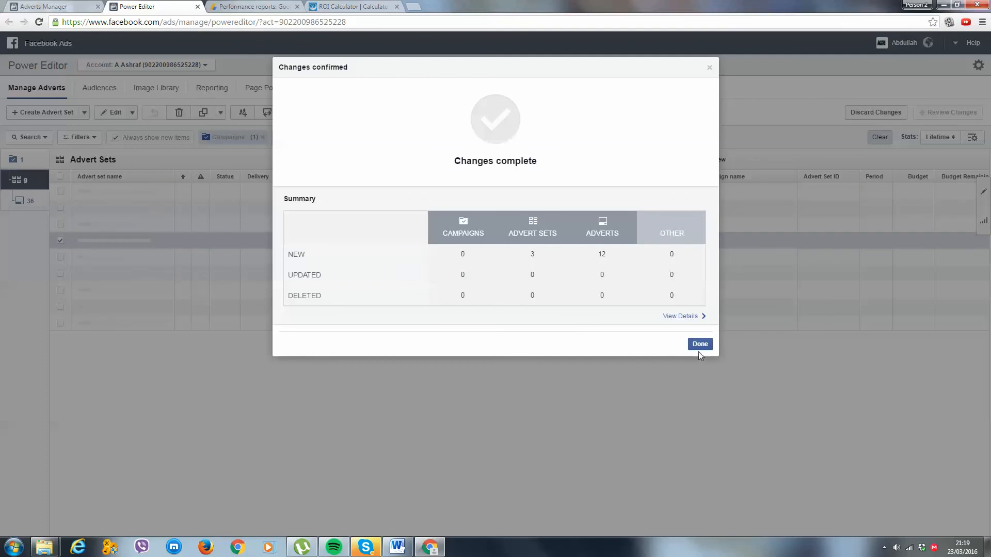
pyautogui.click(701, 345)
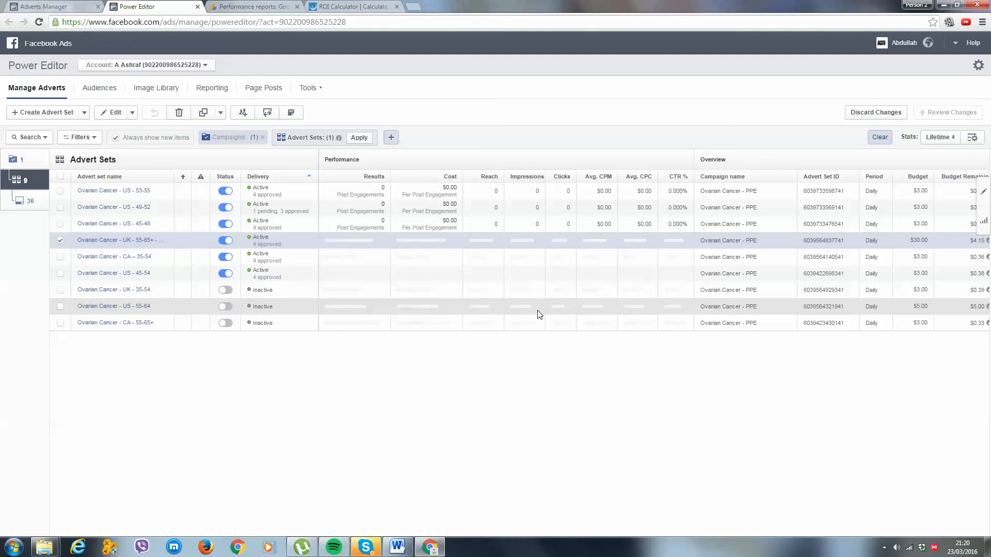
# Close Power Editor, return to Adverts Manager and open the advert sets of the Ovarian Cancer - PPE campaign.
pyautogui.click(198, 7)
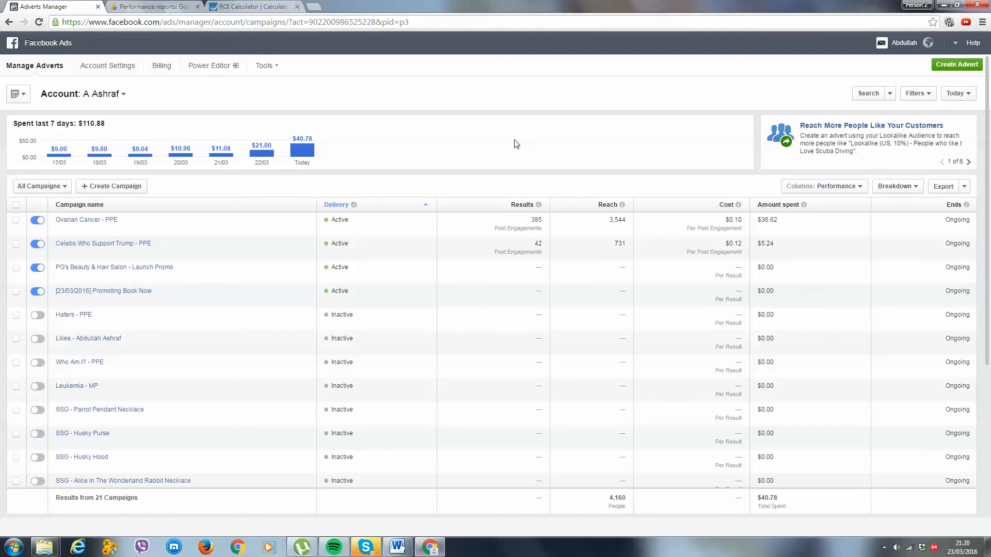
pyautogui.click(77, 221)
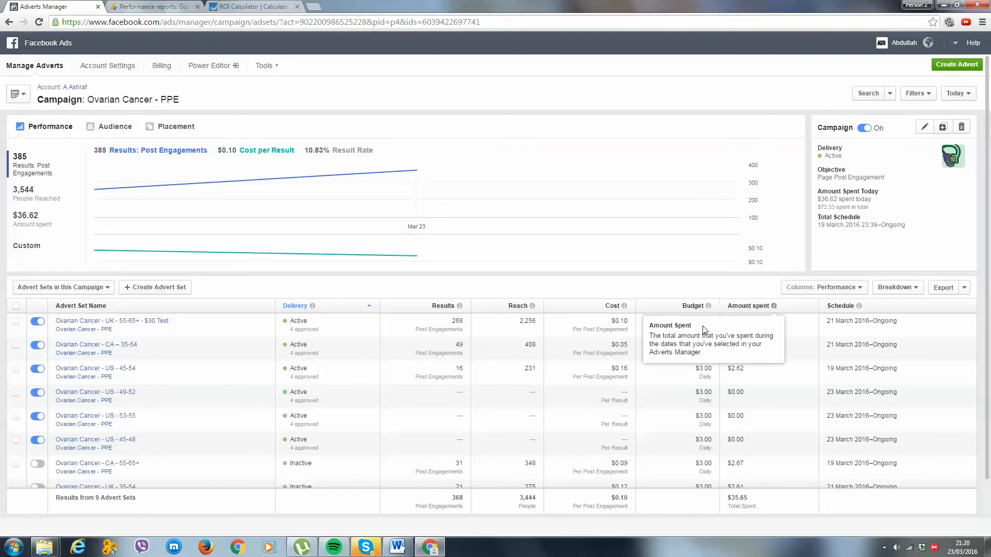
pyautogui.scroll(-1, 554, 311)
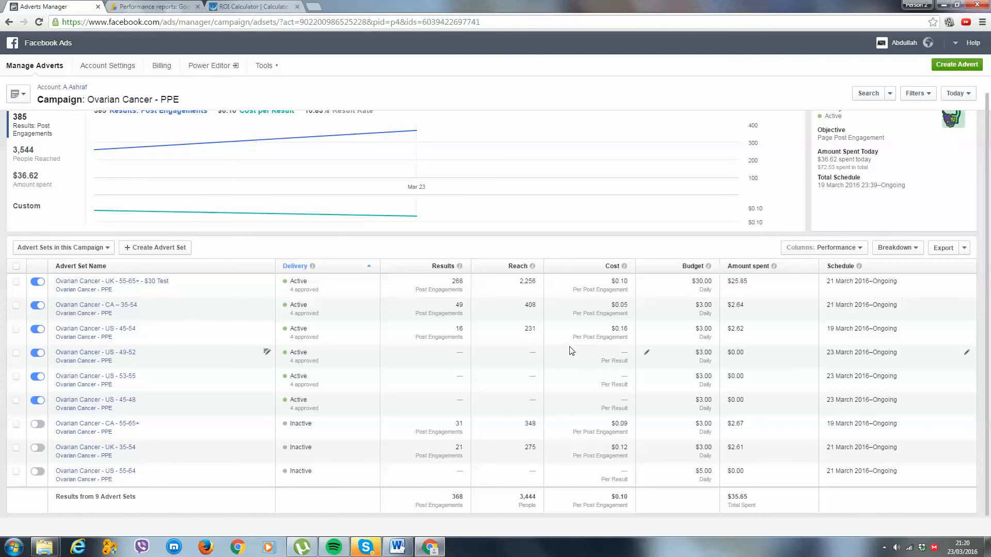
# Open the Ovarian Cancer - CA – 35-54 advert set and expand its full targeting details.
pyautogui.click(130, 308)
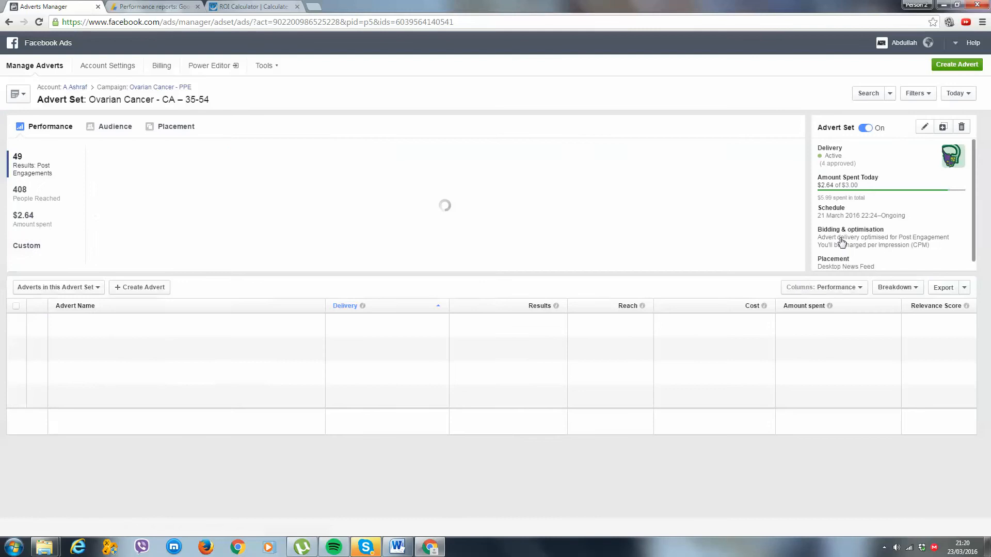
pyautogui.scroll(-2, 841, 241)
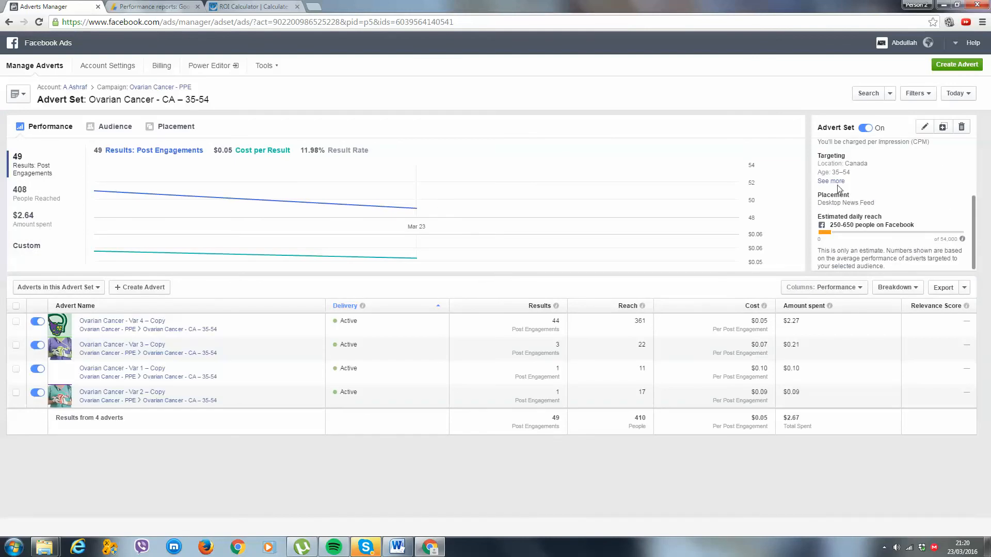
pyautogui.click(833, 182)
pyautogui.scroll(-1, 913, 165)
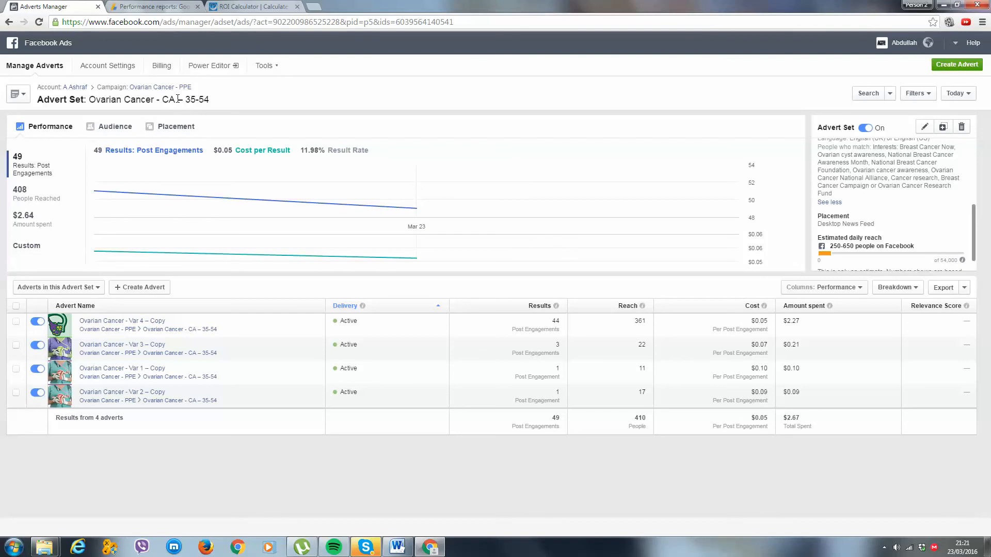
# Show the Performance and Clicks columns for the CA – 35-54 adverts and turn off Var 1 – Copy and Var 2 – Copy.
pyautogui.click(829, 290)
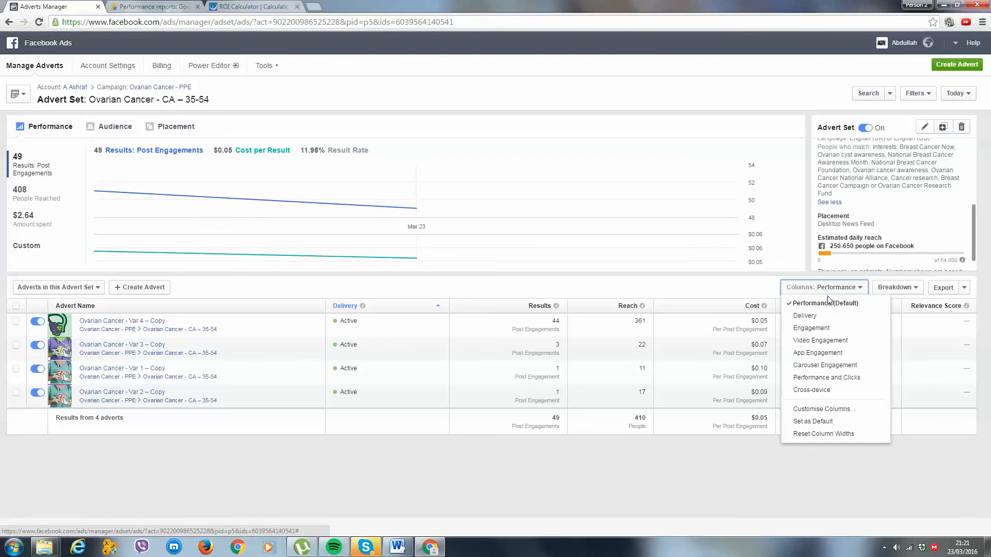
pyautogui.click(822, 378)
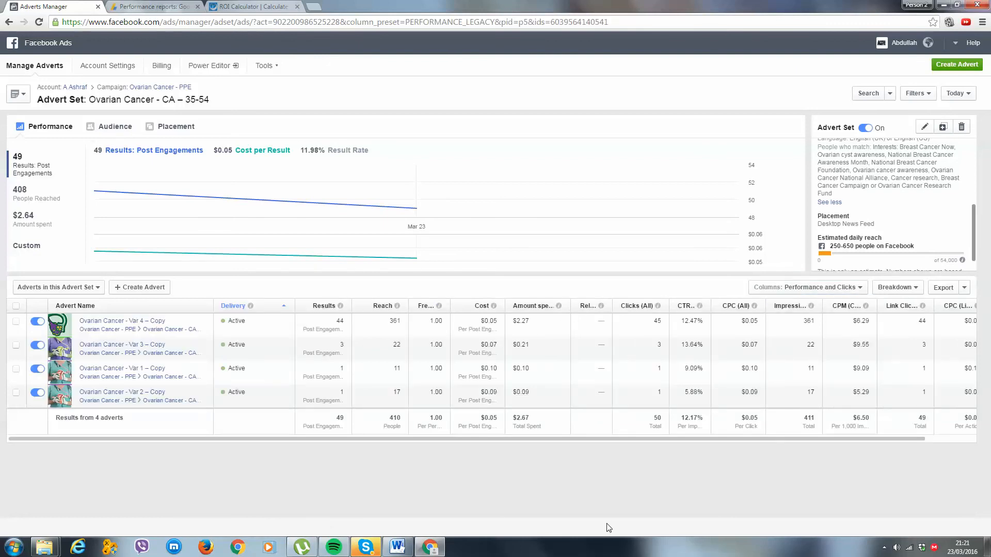
pyautogui.moveTo(570, 439); pyautogui.dragTo(694, 440)
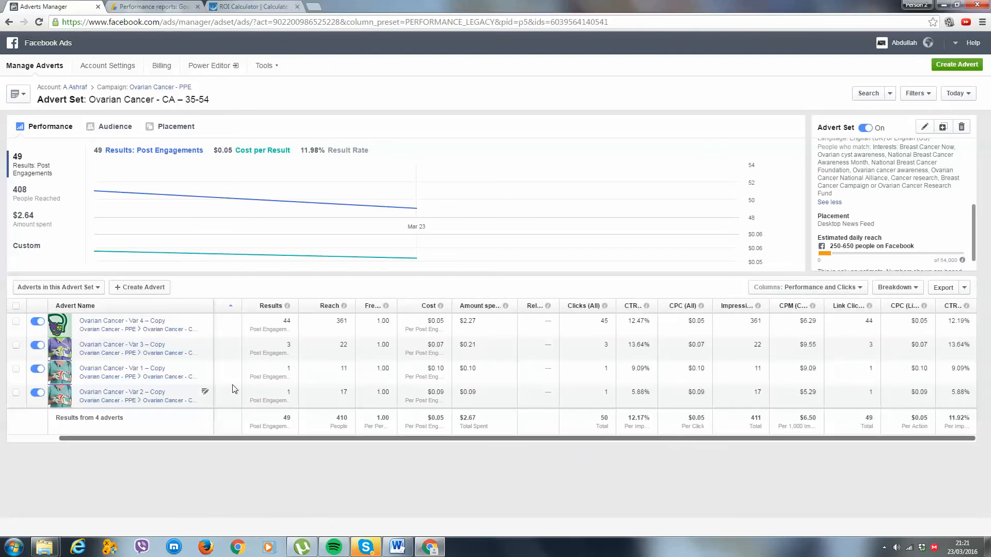
pyautogui.click(37, 368)
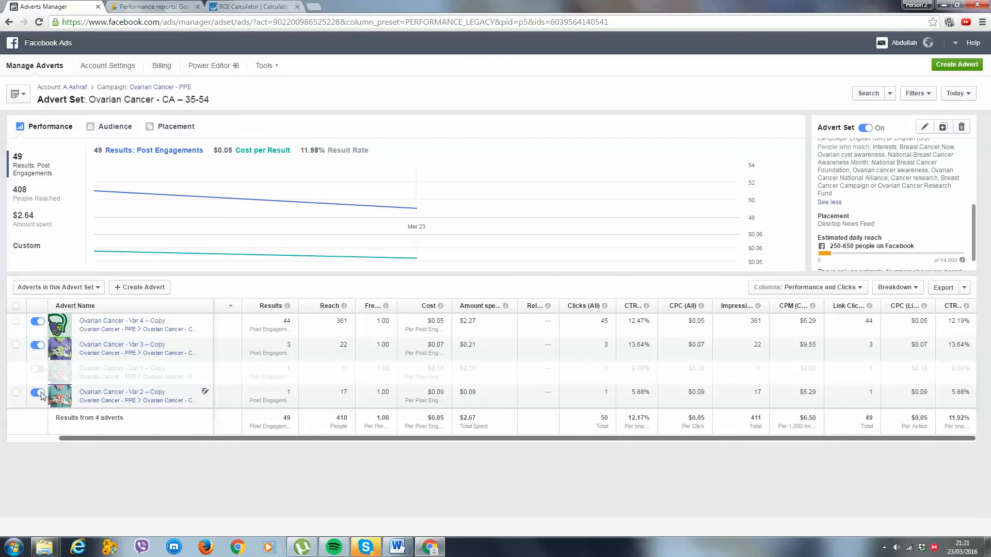
pyautogui.click(40, 394)
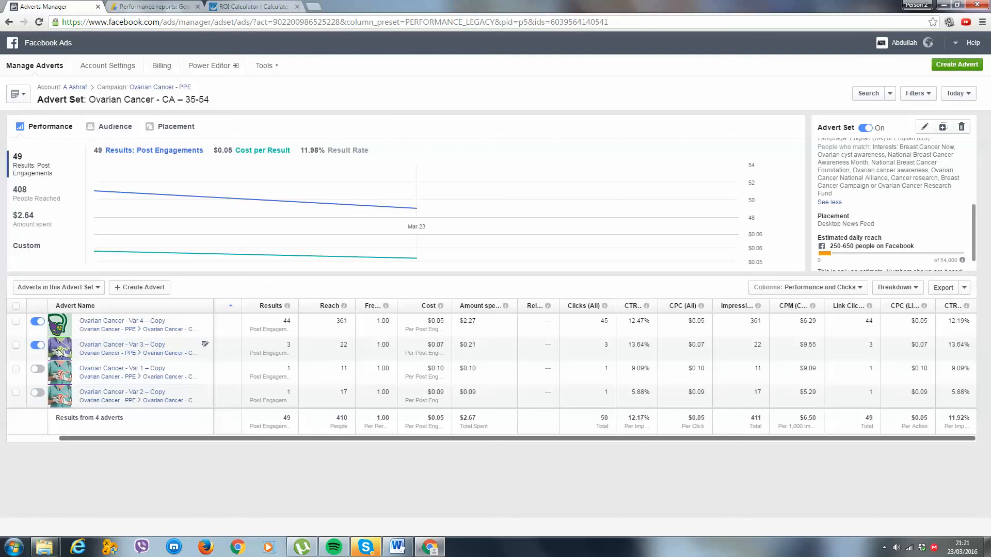
# View the Ovarian Cancer - Var 3 – Copy advert and return to the Ovarian Cancer - PPE campaign.
pyautogui.click(87, 347)
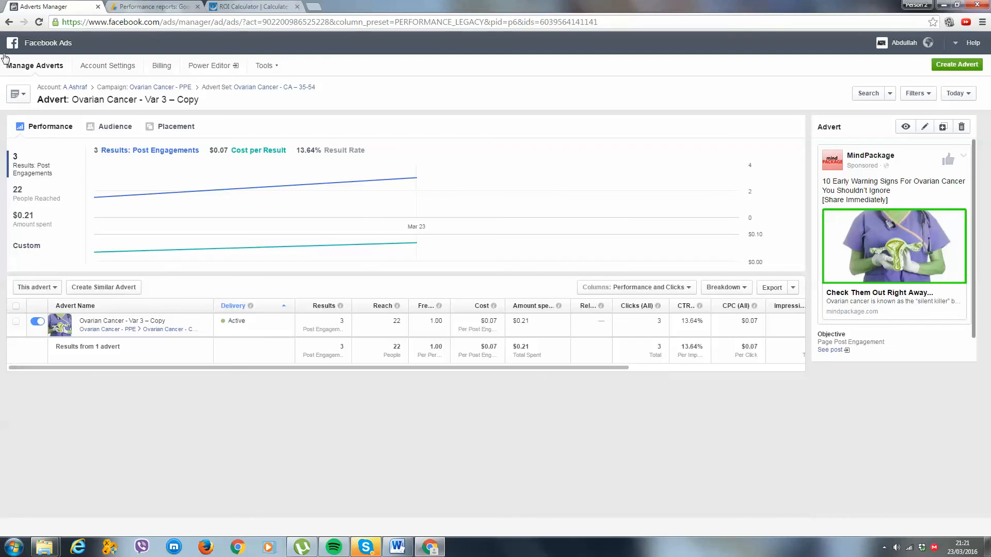
pyautogui.click(11, 24)
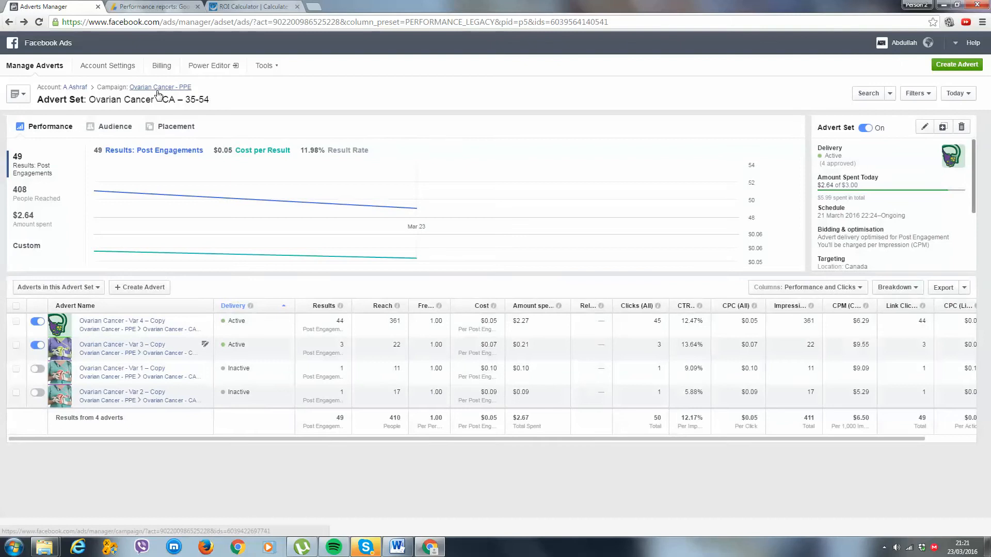
pyautogui.click(156, 90)
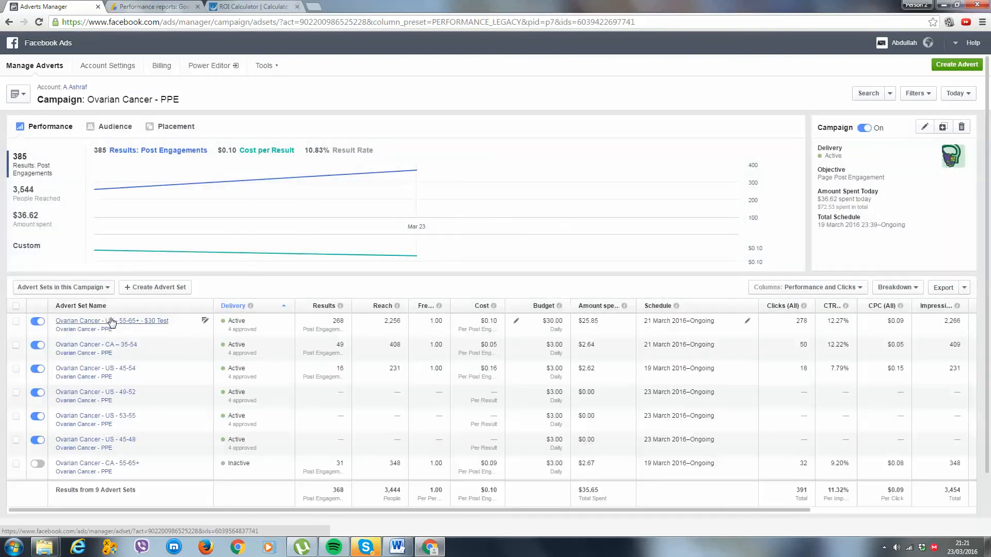
# Open the UK - 55-65+ - $30 Test advert set and examine the performance of its adverts.
pyautogui.click(112, 322)
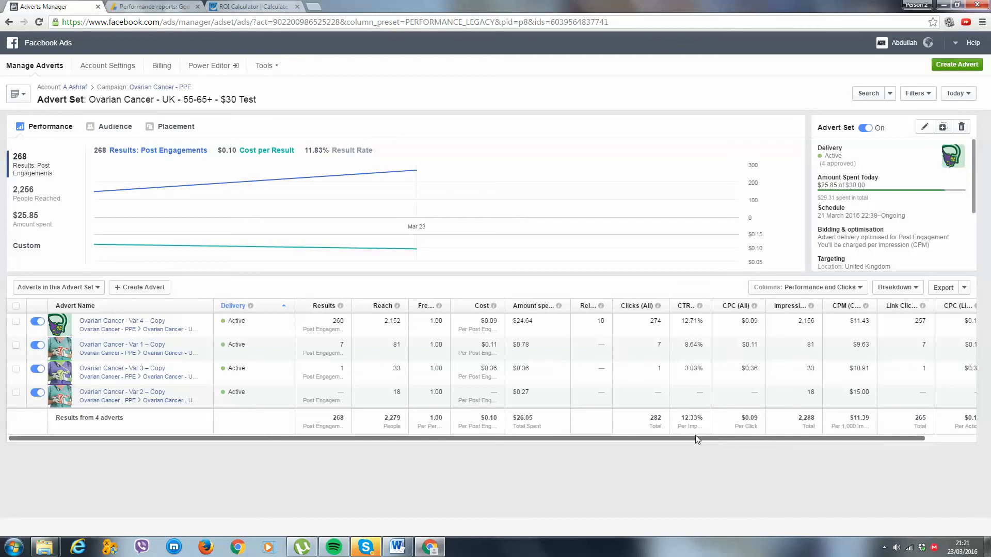
pyautogui.moveTo(696, 436); pyautogui.dragTo(707, 430)
pyautogui.click(725, 452)
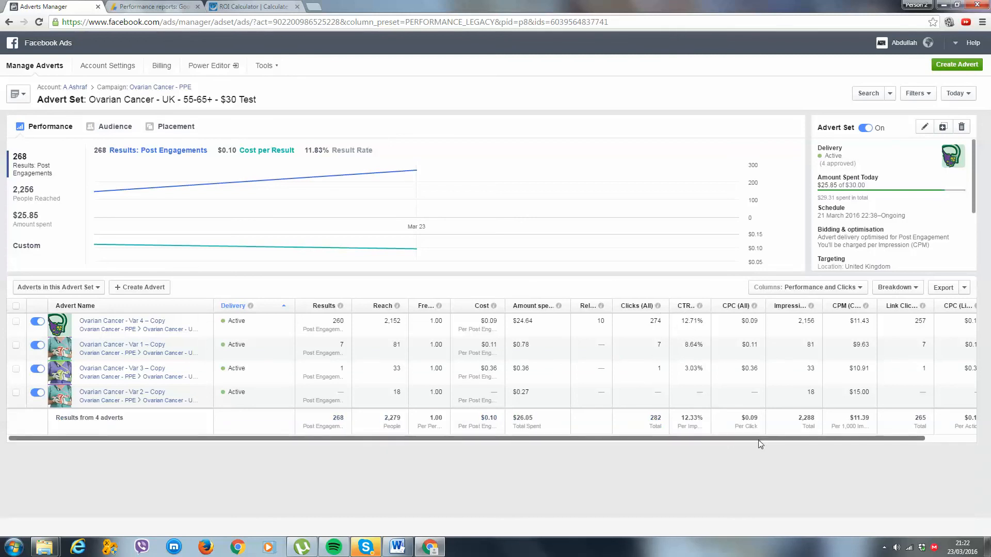
# Turn off the Var 3 – Copy and Var 2 – Copy adverts and check the link CPC and CTR of the two remaining adverts.
pyautogui.moveTo(759, 438); pyautogui.dragTo(860, 440)
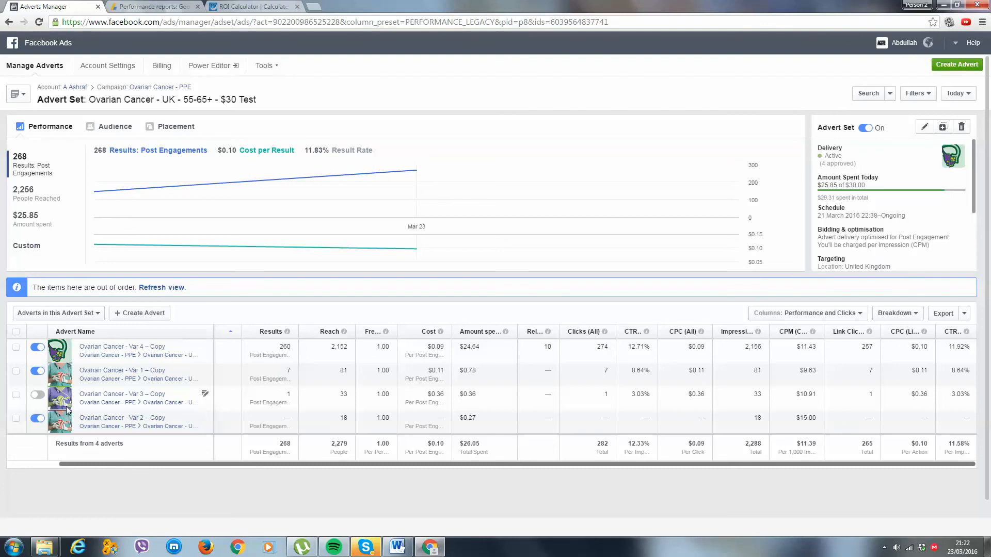
pyautogui.click(36, 422)
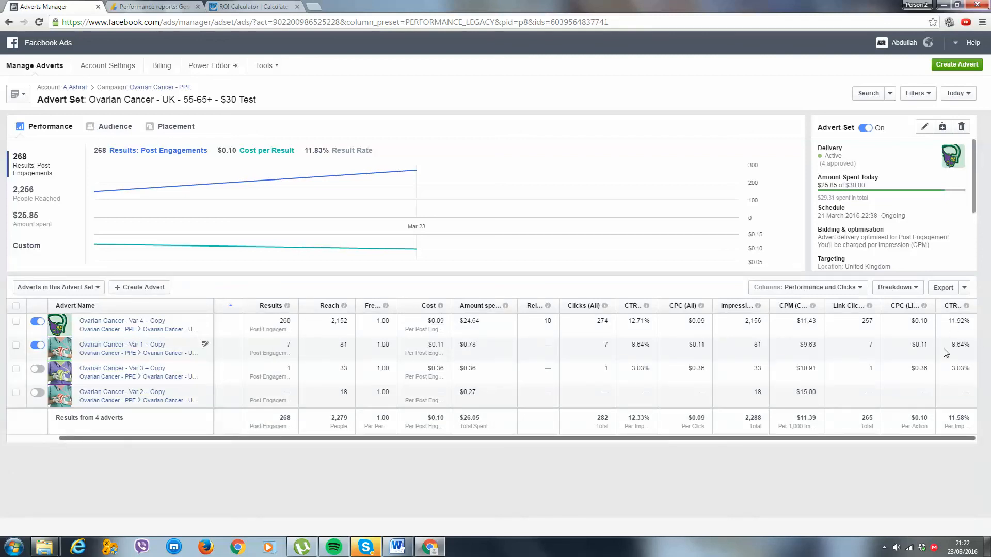
pyautogui.moveTo(956, 344); pyautogui.dragTo(925, 346)
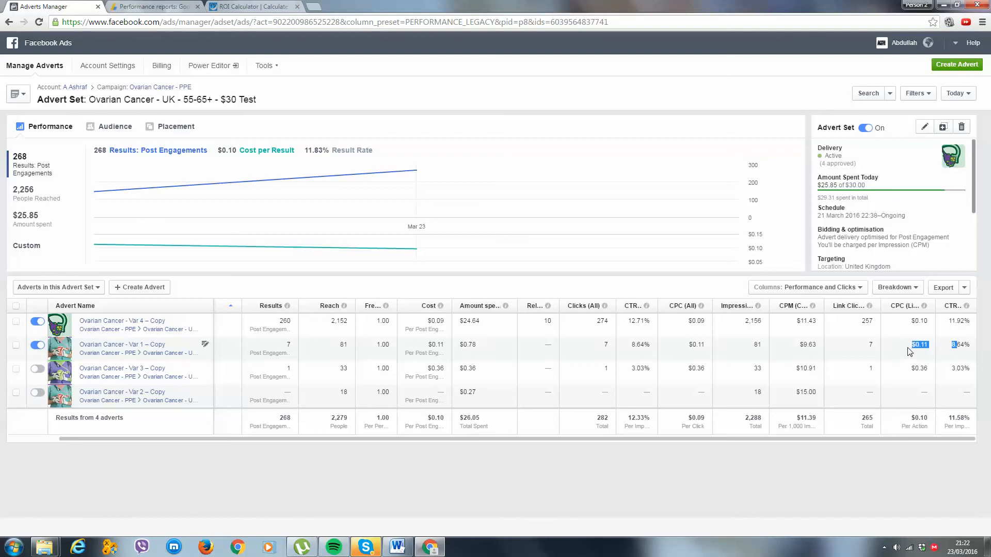
pyautogui.click(961, 341)
pyautogui.moveTo(970, 322); pyautogui.dragTo(939, 327)
pyautogui.click(936, 334)
# Return to the Ovarian Cancer - PPE campaign, open the US - 45-54 advert set and examine the link CPC and CTR of Var 4.
pyautogui.click(134, 88)
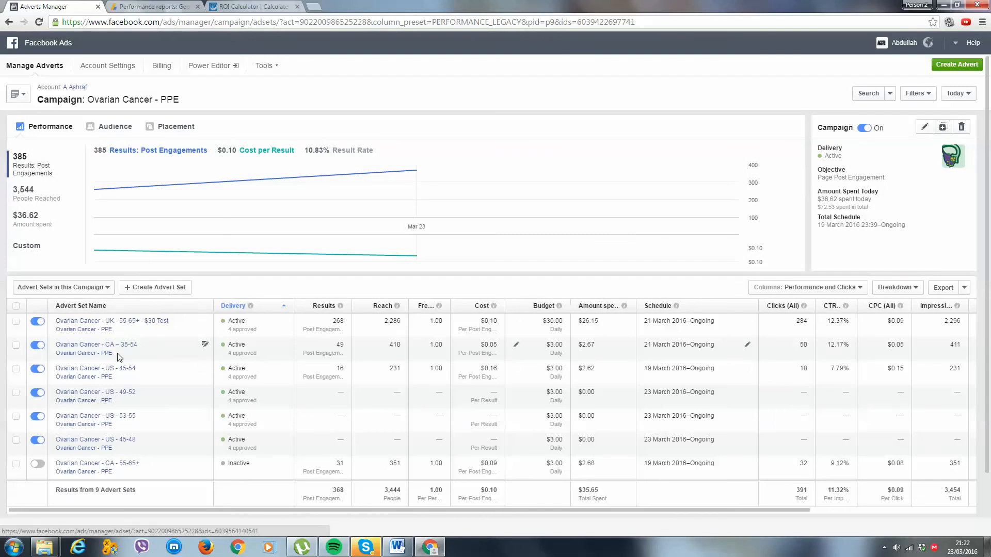
pyautogui.click(127, 368)
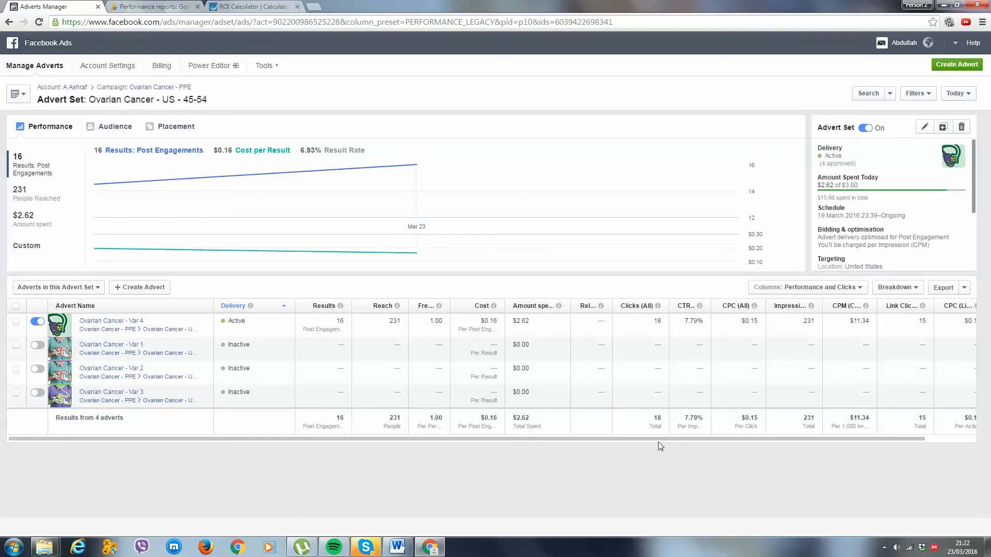
pyautogui.moveTo(622, 438); pyautogui.dragTo(675, 438)
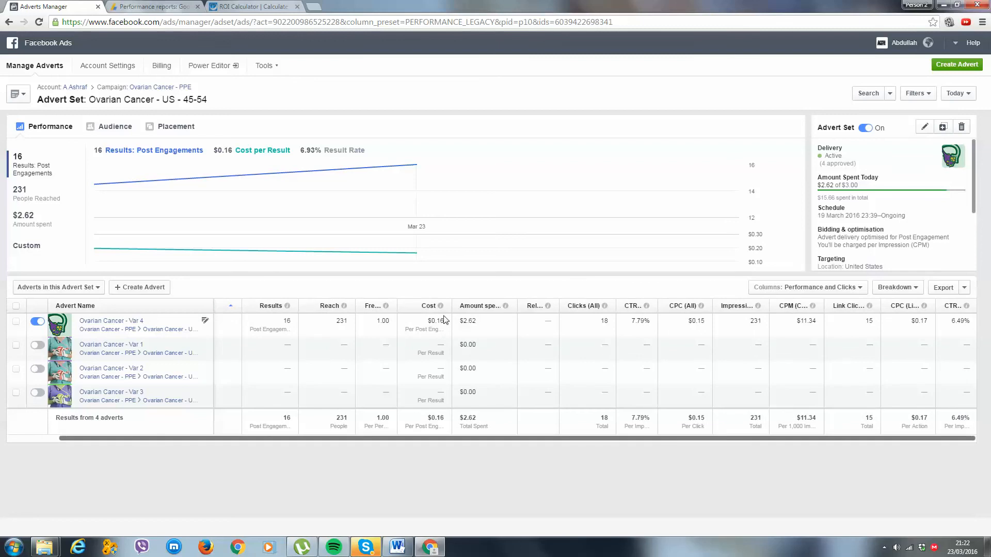
pyautogui.moveTo(975, 323); pyautogui.dragTo(955, 322)
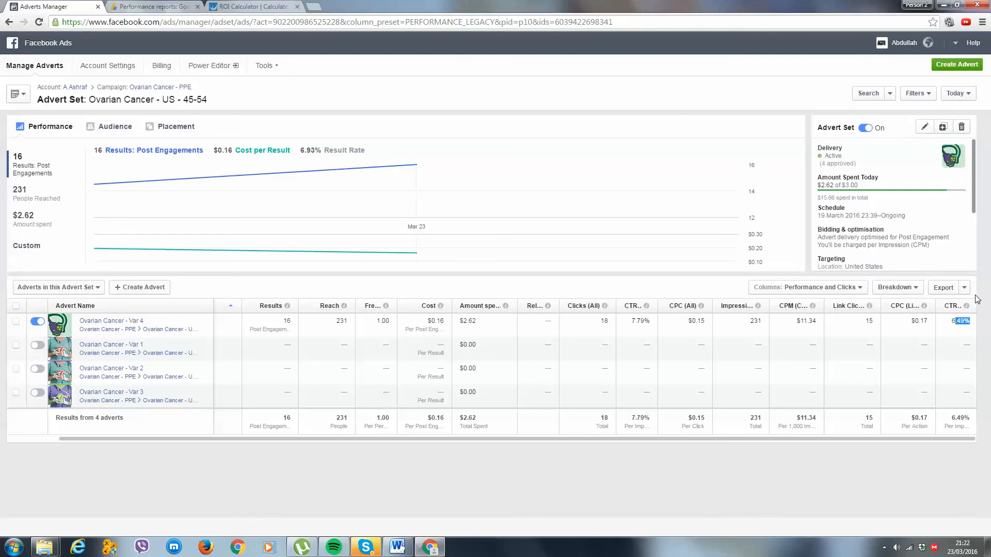
pyautogui.click(964, 327)
pyautogui.moveTo(930, 318); pyautogui.dragTo(974, 326)
pyautogui.click(968, 324)
pyautogui.moveTo(970, 324); pyautogui.dragTo(953, 324)
pyautogui.click(954, 324)
pyautogui.click(597, 327)
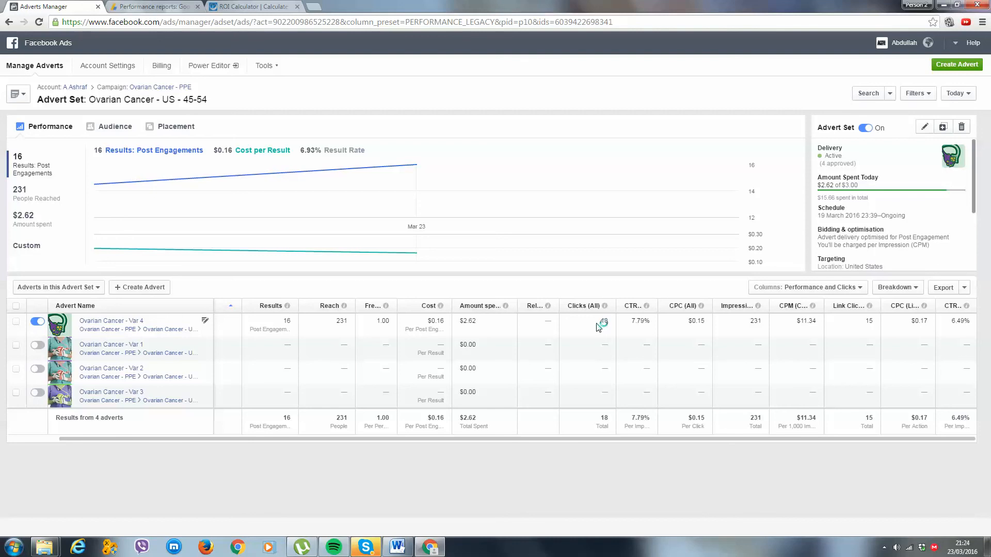